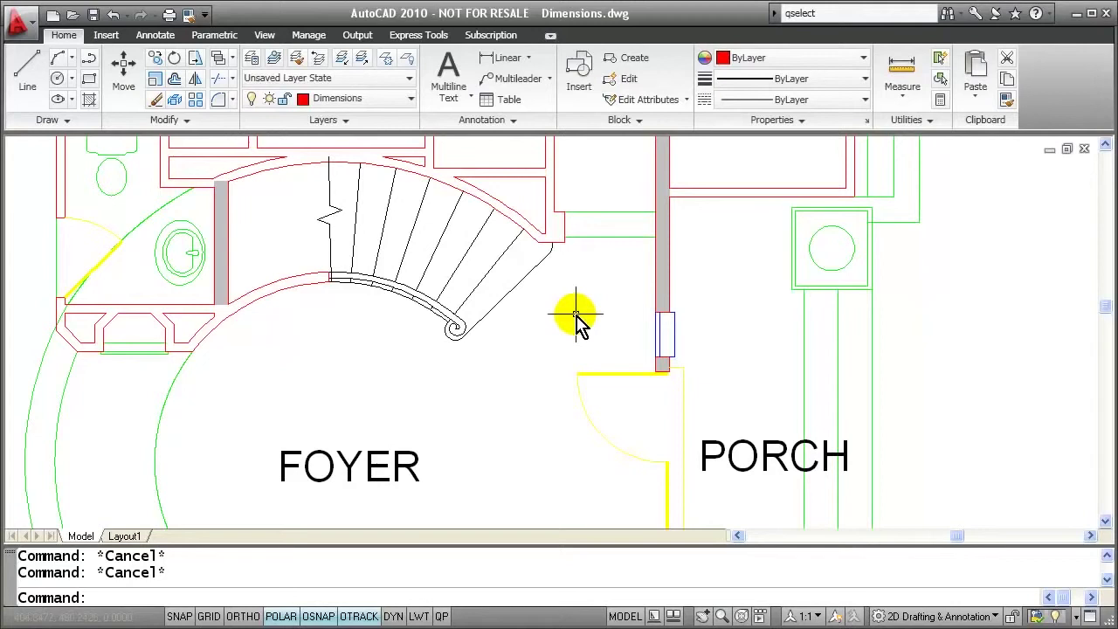
- Place a vertical 2'-9" linear dimension between the square column's two right corners
{"action": "left_click", "coordinate": [162, 36]}
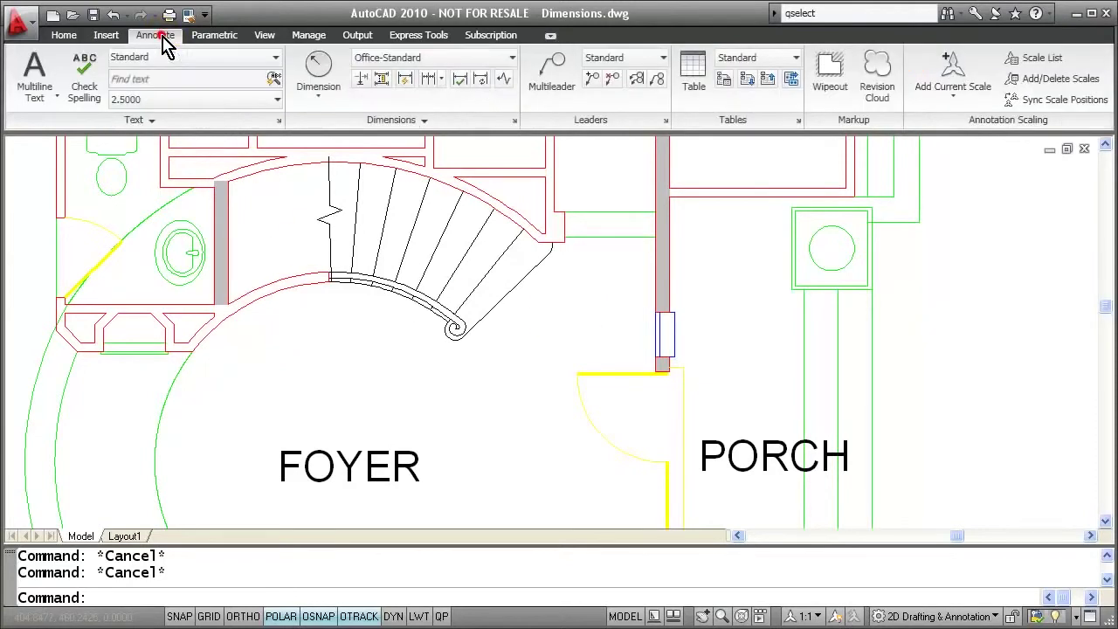
{"action": "left_click", "coordinate": [327, 96]}
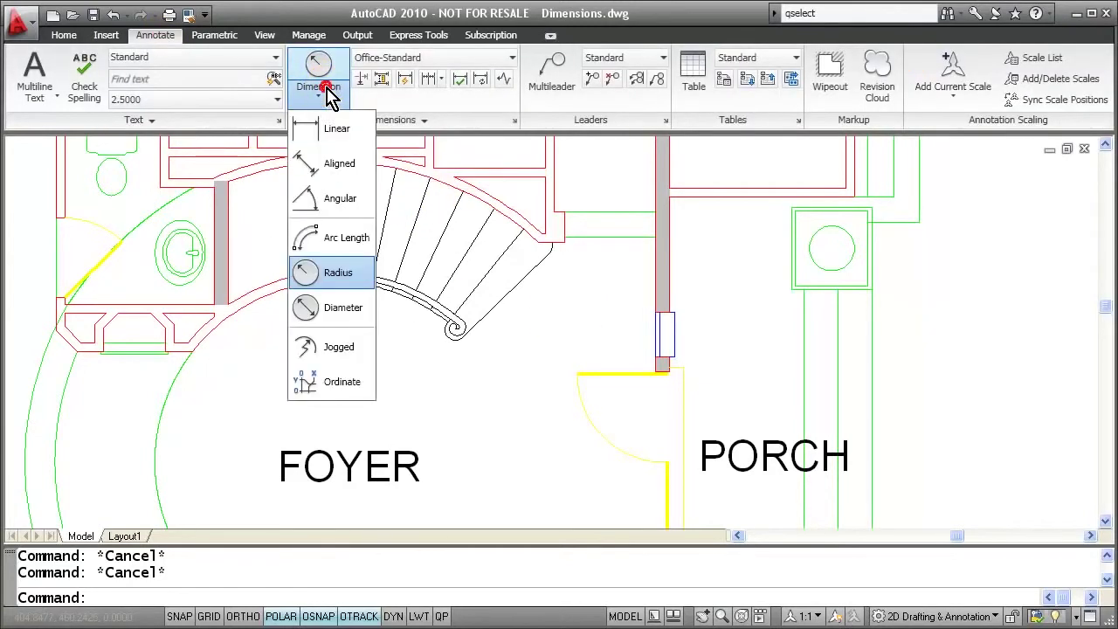
{"action": "left_click", "coordinate": [334, 133]}
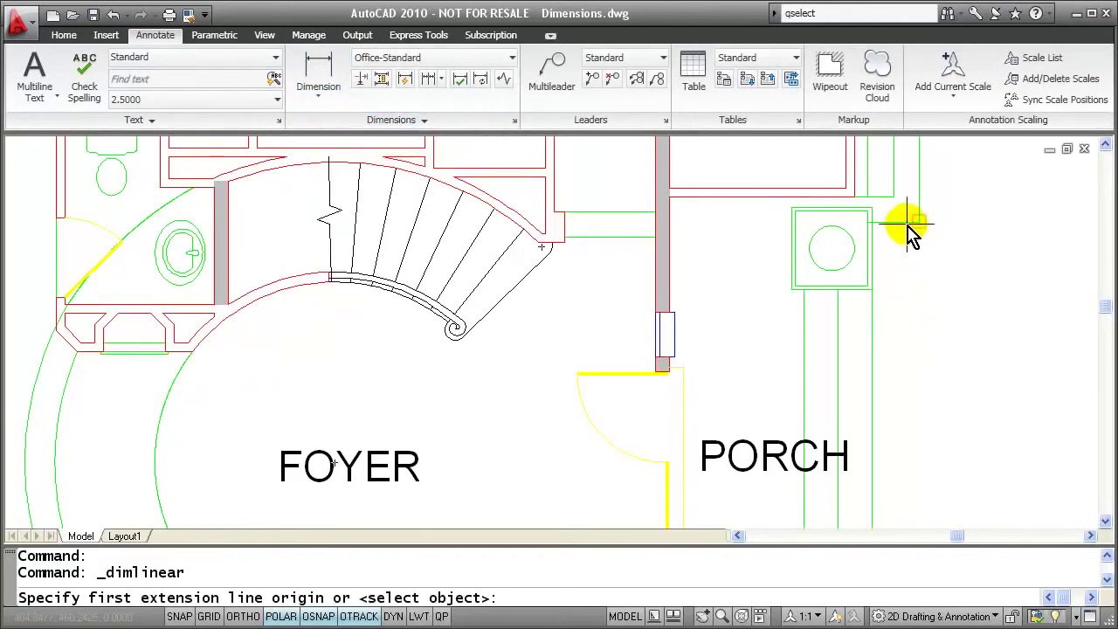
{"action": "left_click", "coordinate": [873, 210]}
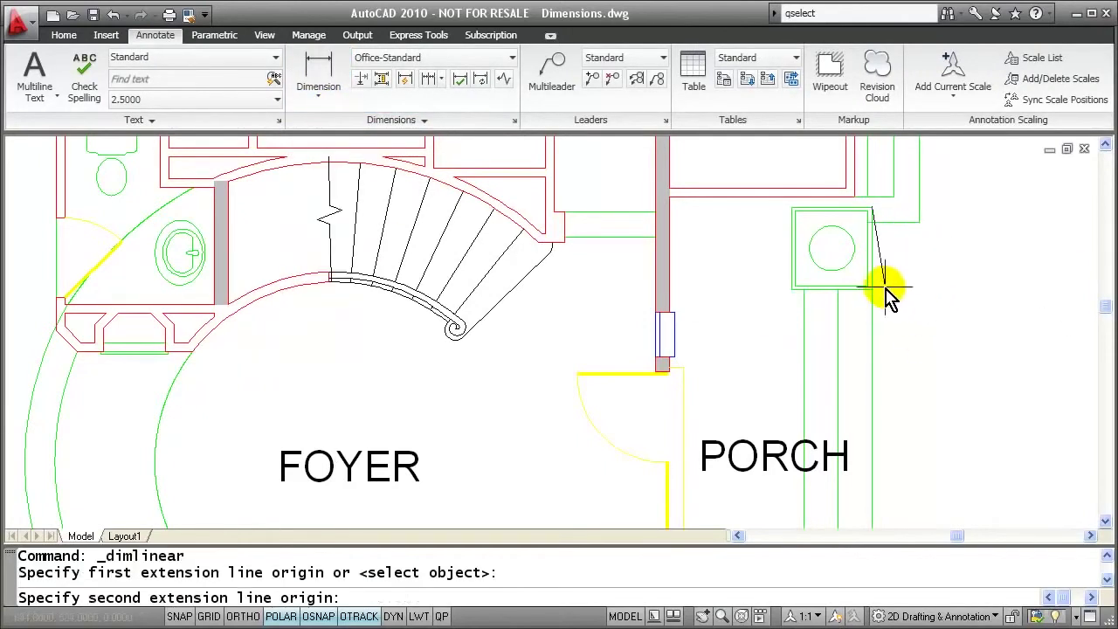
{"action": "left_click", "coordinate": [875, 288]}
{"action": "left_click", "coordinate": [950, 288]}
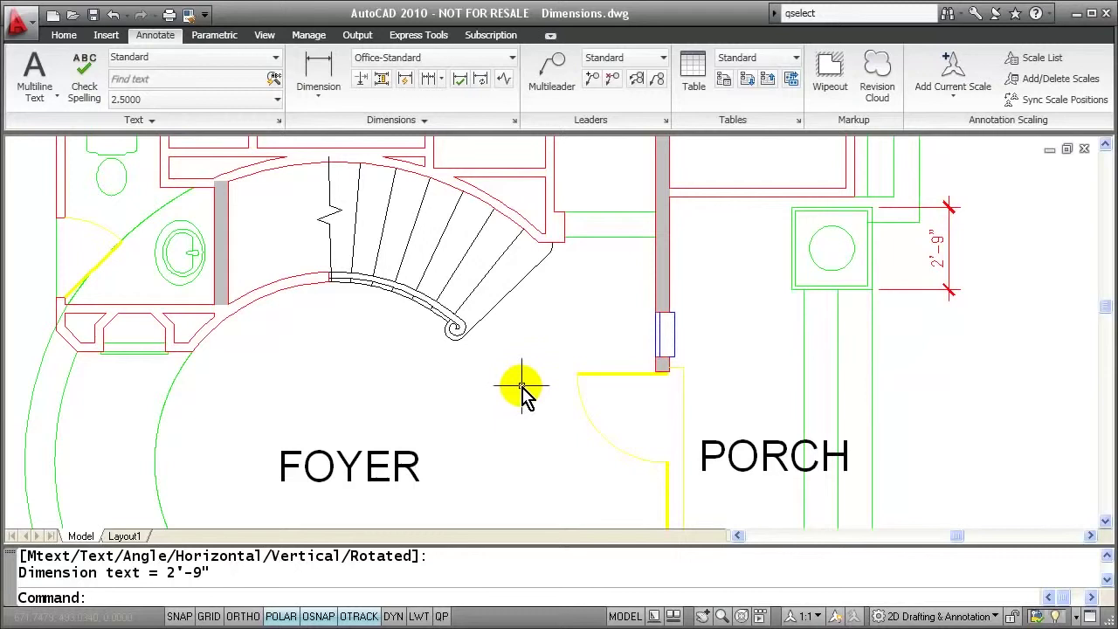
- Add a ø1'-6" diameter dimension to the porch circle, placed left of it
{"action": "left_click", "coordinate": [331, 101]}
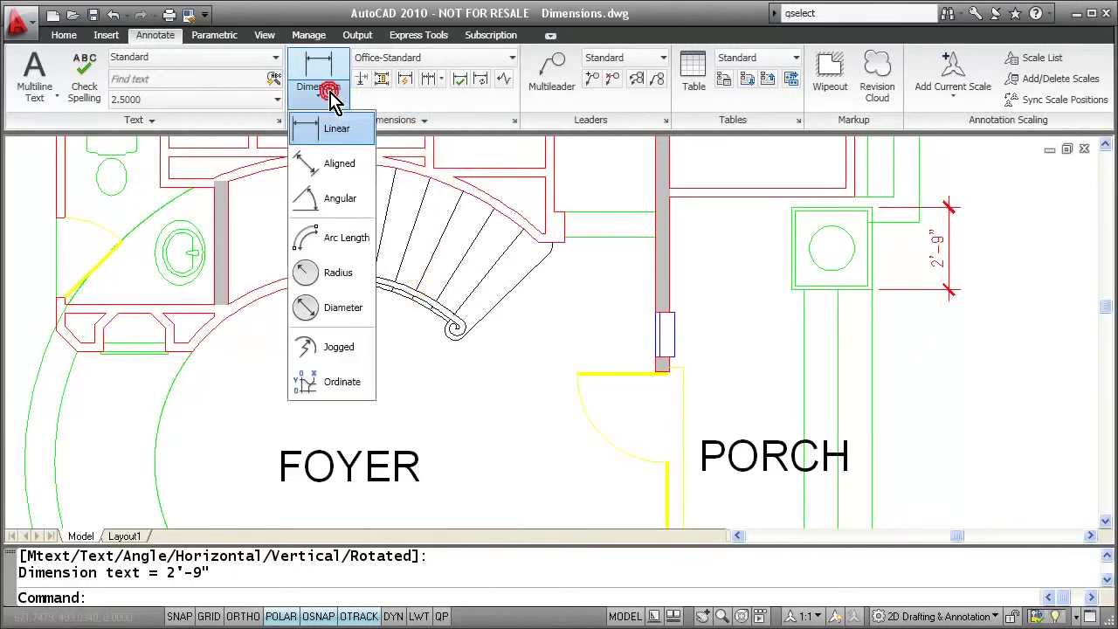
{"action": "left_click", "coordinate": [335, 310]}
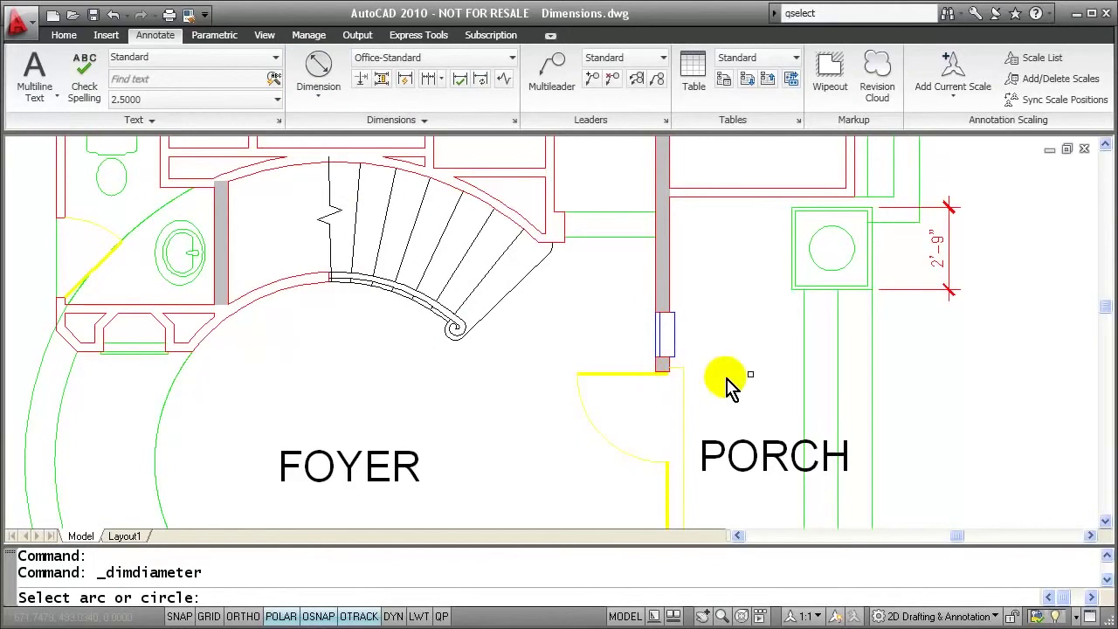
{"action": "left_click", "coordinate": [812, 261]}
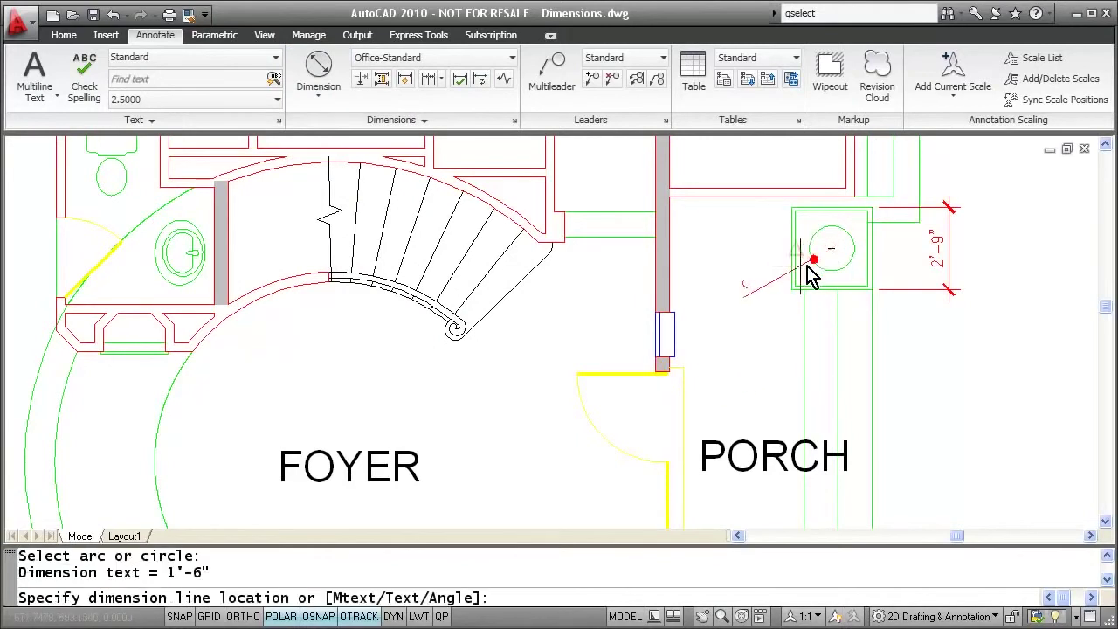
{"action": "left_click", "coordinate": [735, 291]}
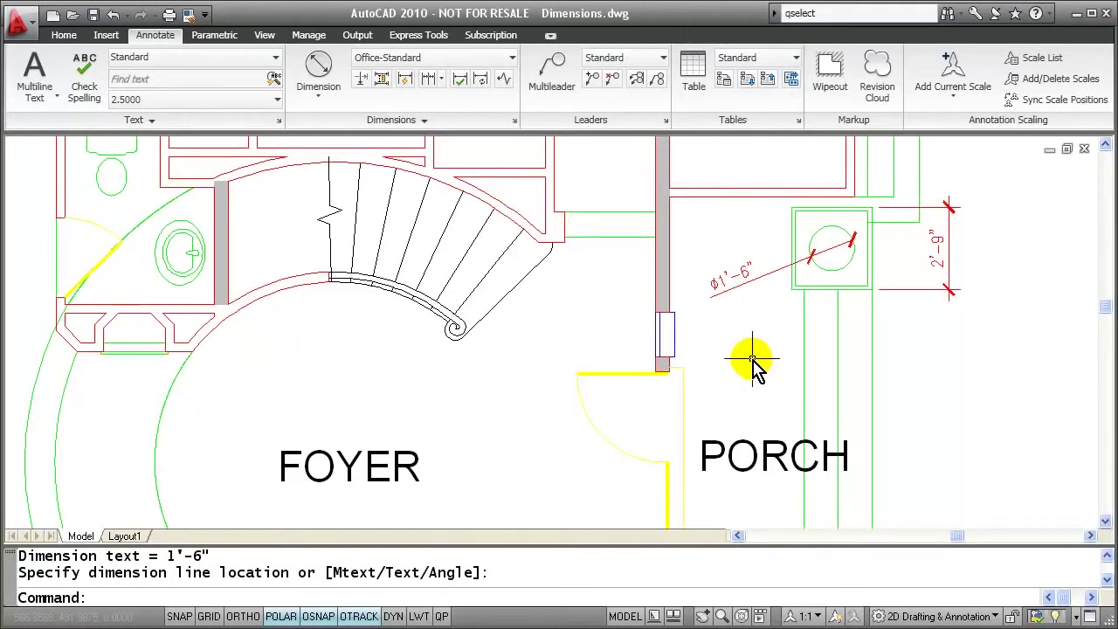
- Add an R6'-0" radius dimension to the stair arc, placed into the foyer
{"action": "left_click", "coordinate": [318, 89]}
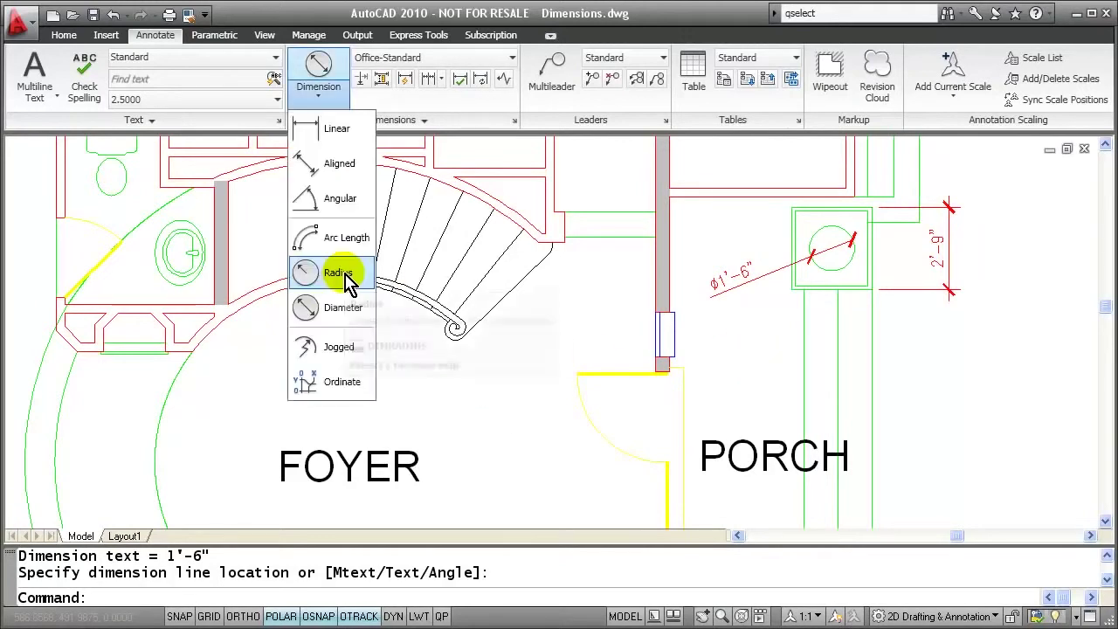
{"action": "left_click", "coordinate": [339, 273]}
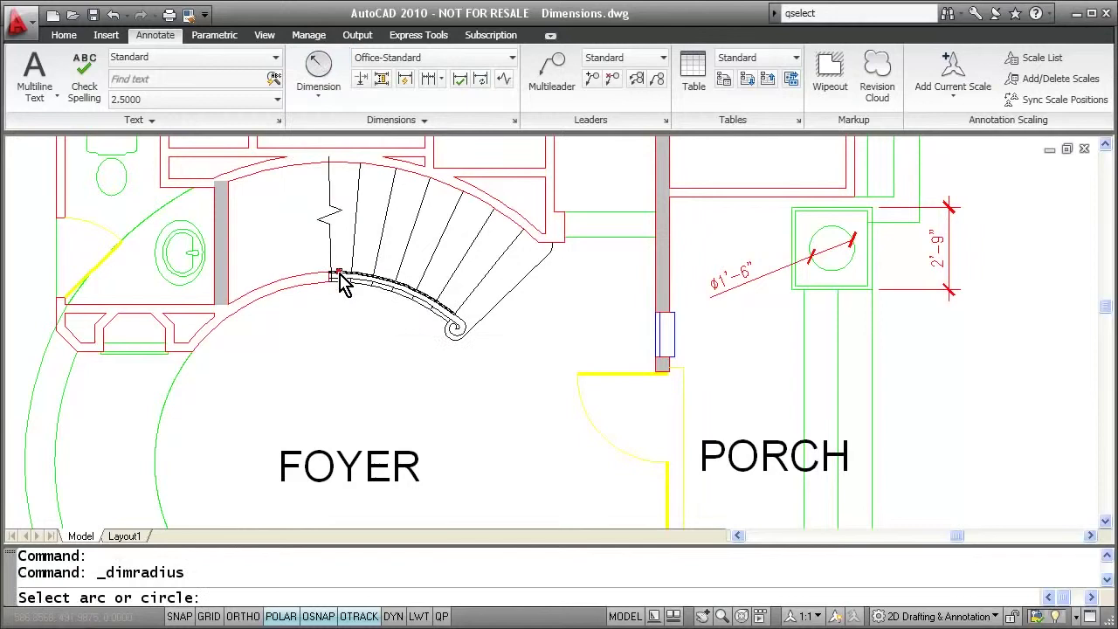
{"action": "left_click", "coordinate": [251, 302]}
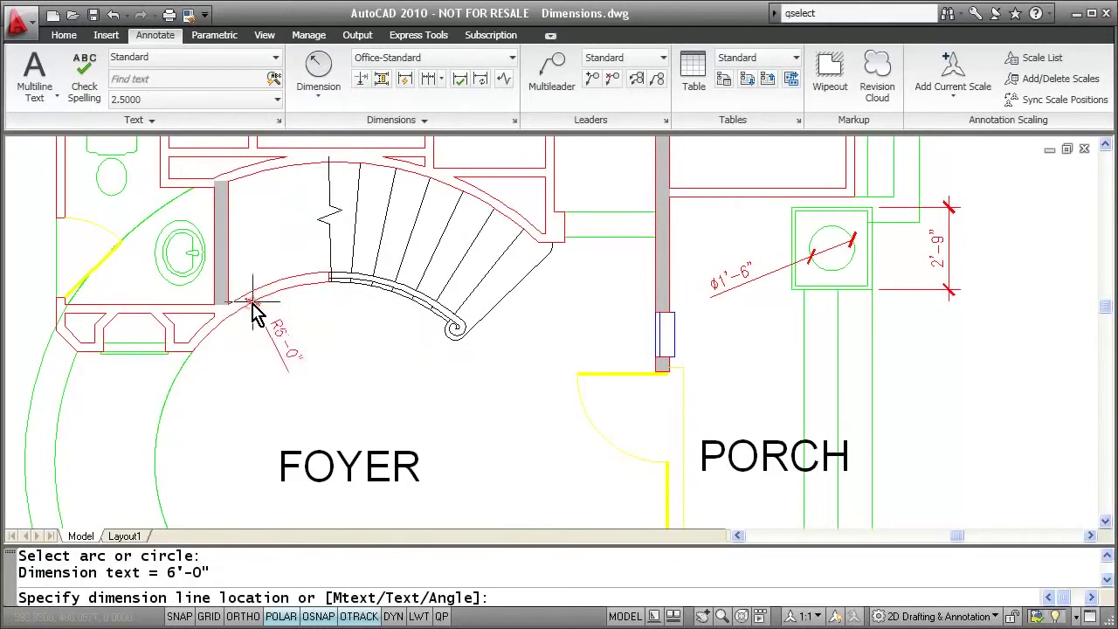
{"action": "left_click", "coordinate": [278, 377]}
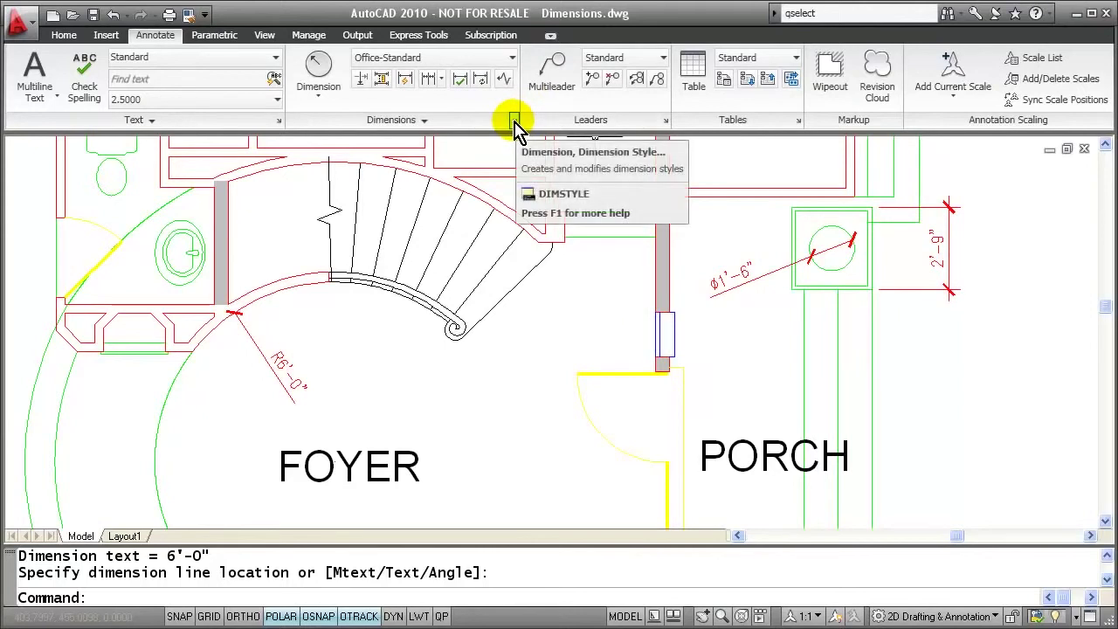
- Start a new dimension style from Office-Standard restricted to diameter dimensions
{"action": "left_click", "coordinate": [515, 123]}
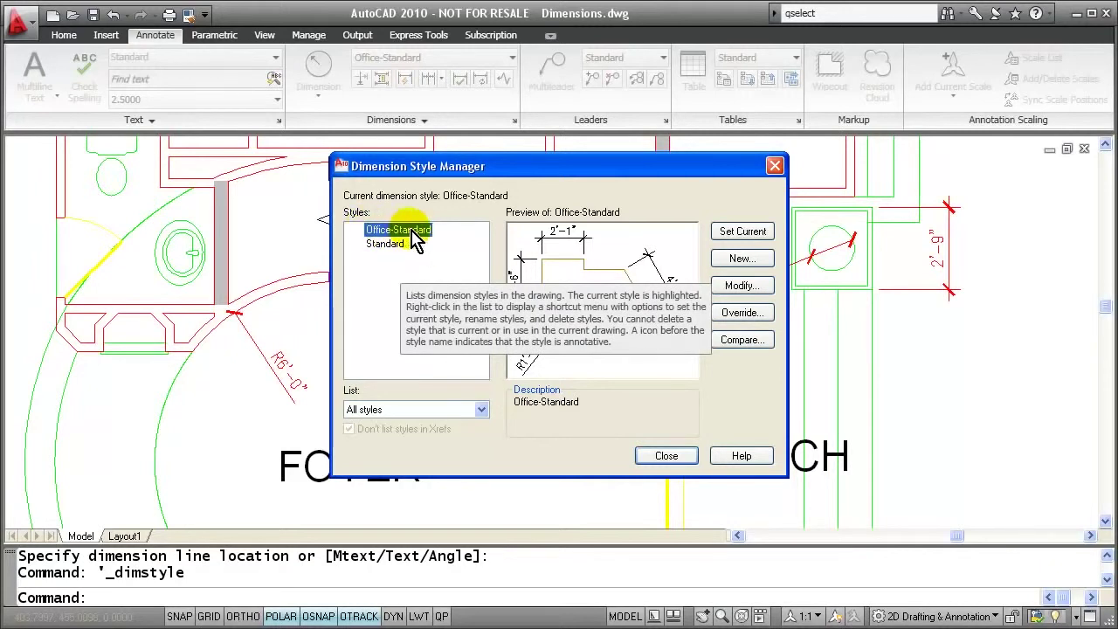
{"action": "left_click", "coordinate": [742, 262]}
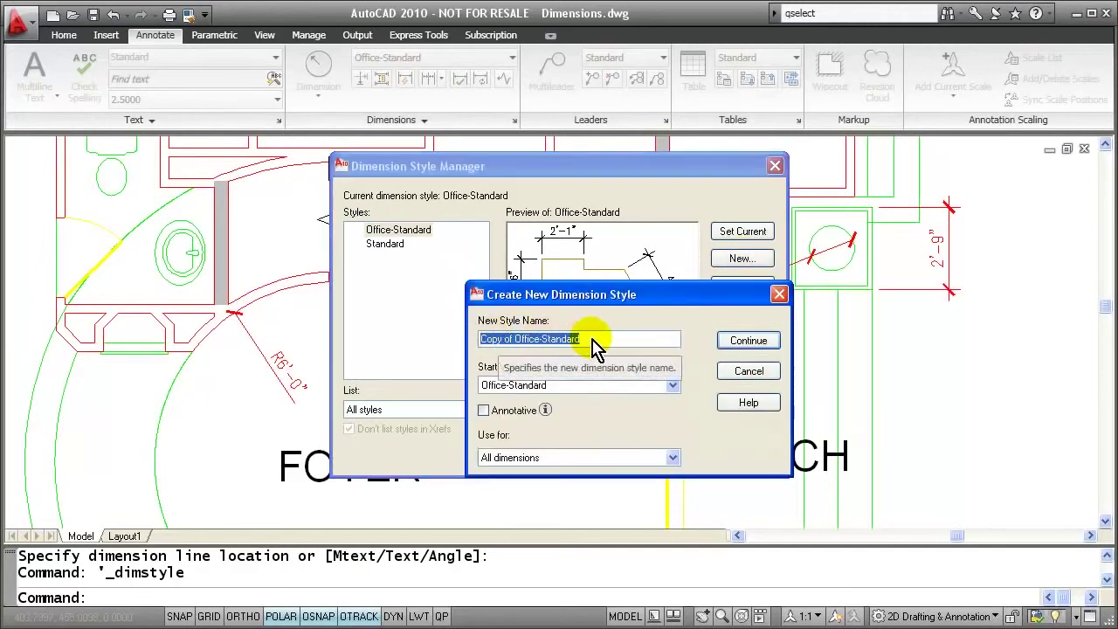
{"action": "left_click", "coordinate": [673, 460]}
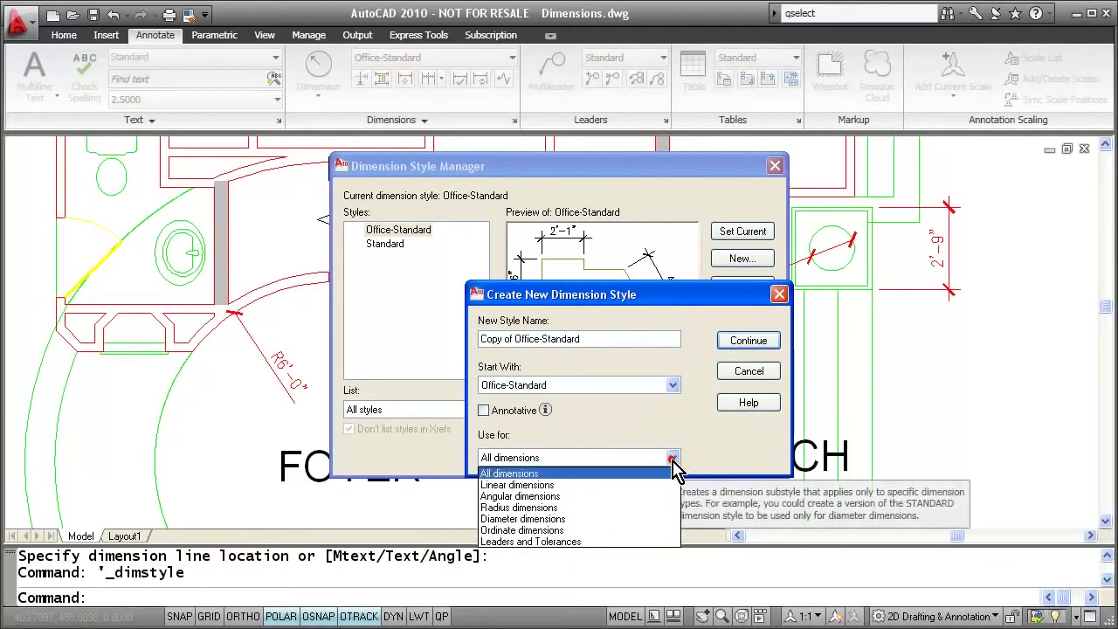
{"action": "left_click", "coordinate": [625, 519]}
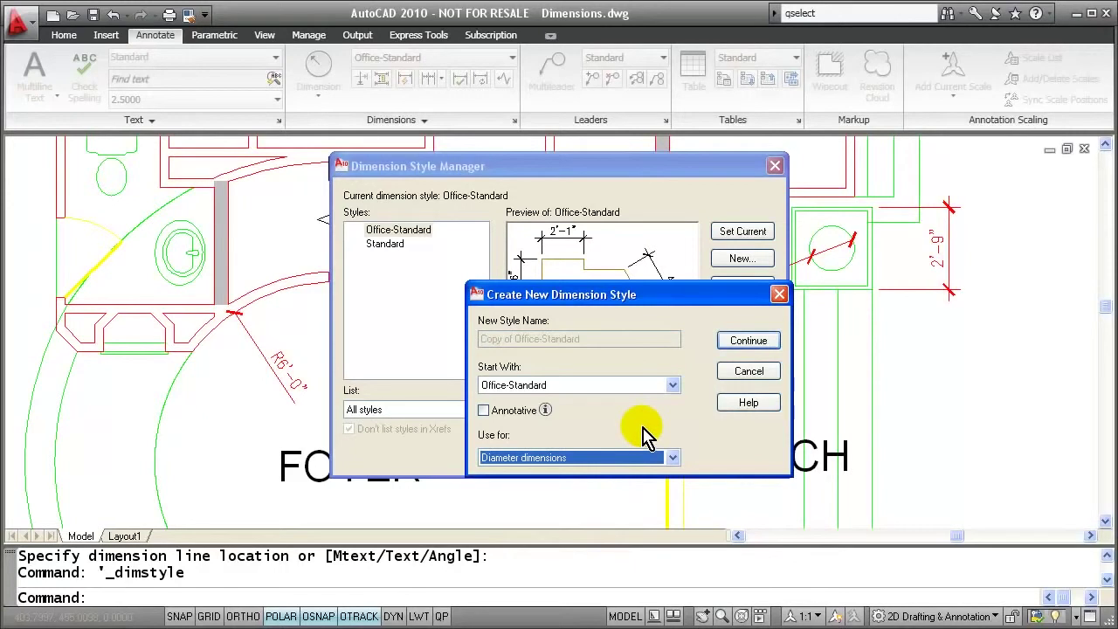
- Give the Diameter style closed filled arrowheads, horizontal centred text, and no forced dimension line
{"action": "left_click", "coordinate": [751, 342]}
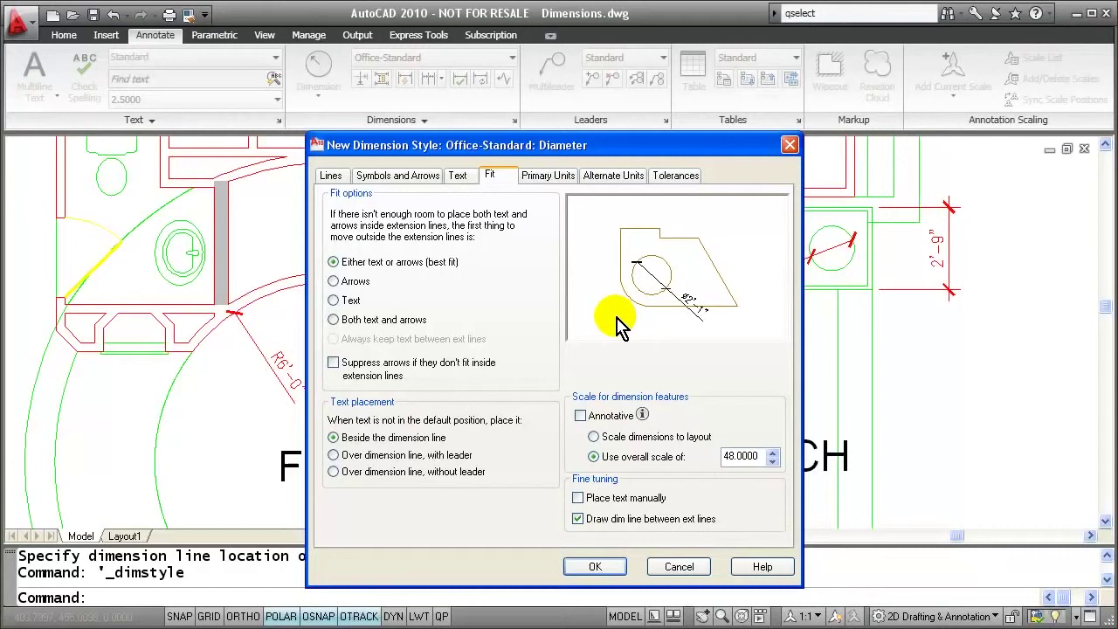
{"action": "left_click", "coordinate": [392, 175]}
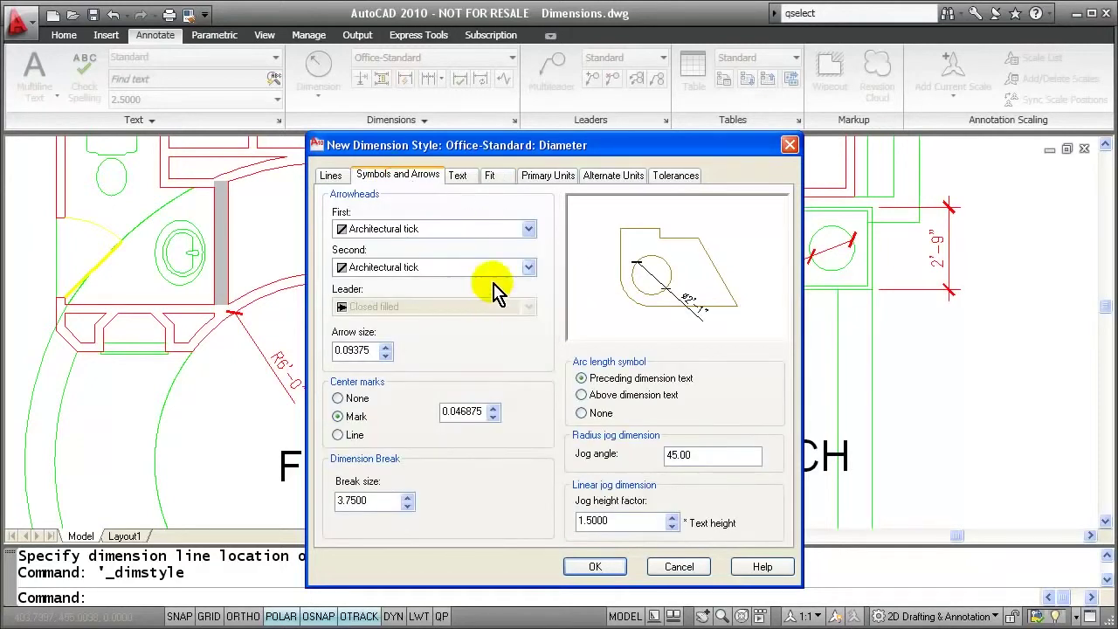
{"action": "left_click", "coordinate": [528, 230]}
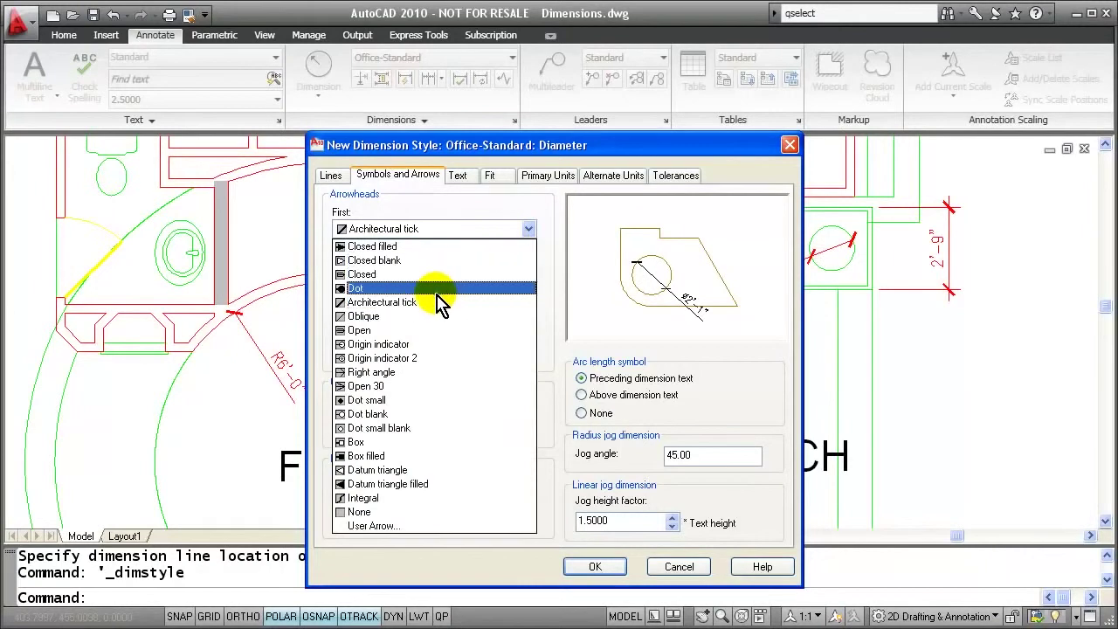
{"action": "left_click", "coordinate": [430, 247]}
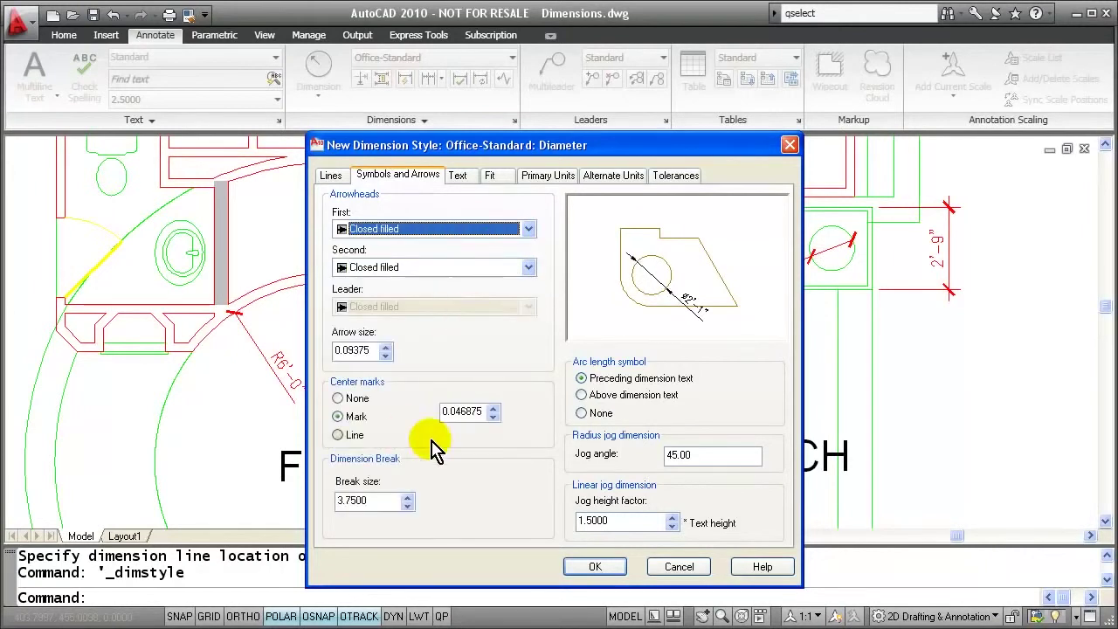
{"action": "left_click", "coordinate": [465, 175]}
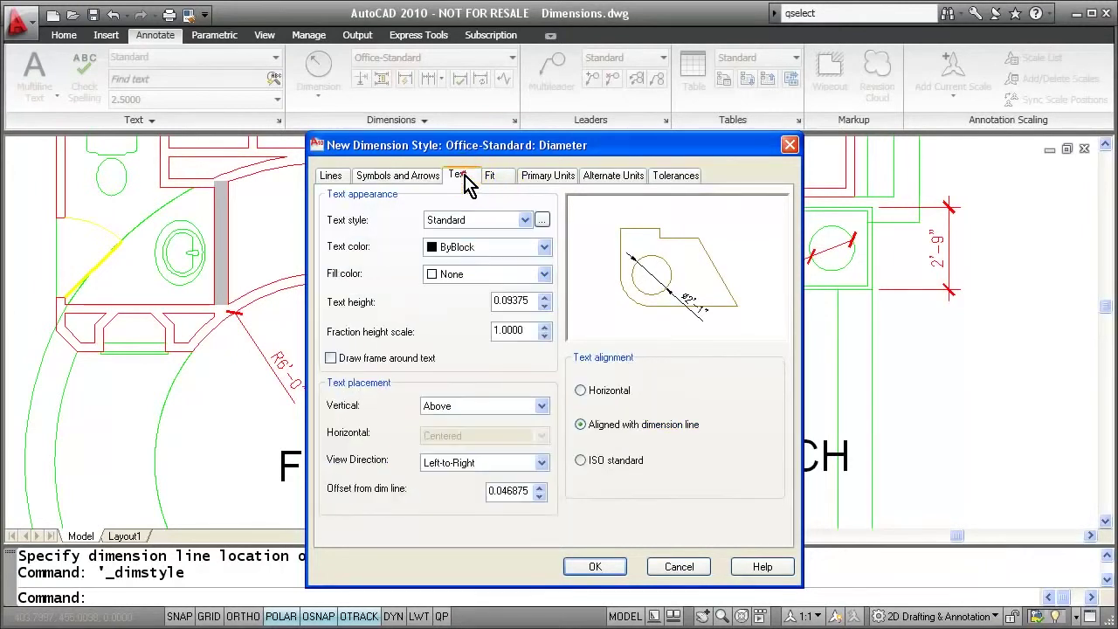
{"action": "left_click", "coordinate": [580, 390]}
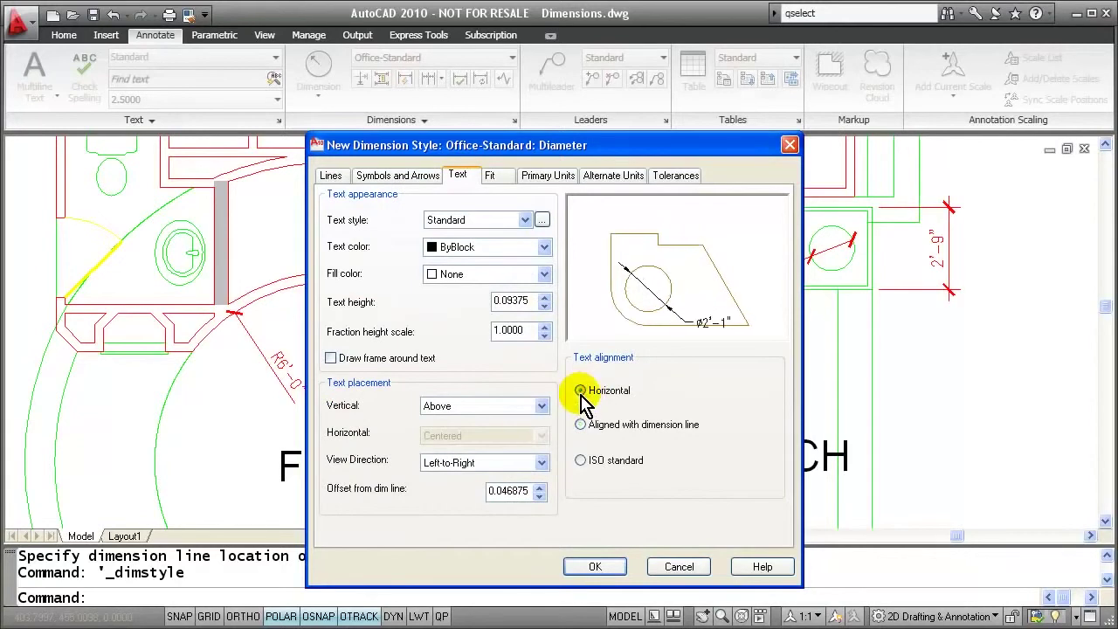
{"action": "left_click", "coordinate": [540, 405]}
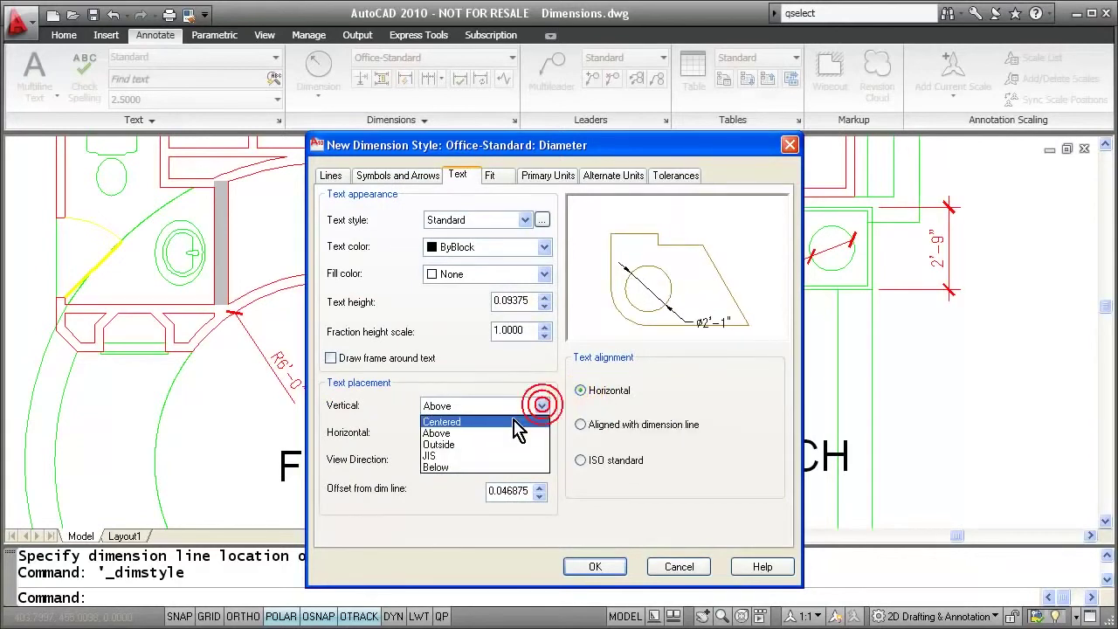
{"action": "left_click", "coordinate": [492, 425]}
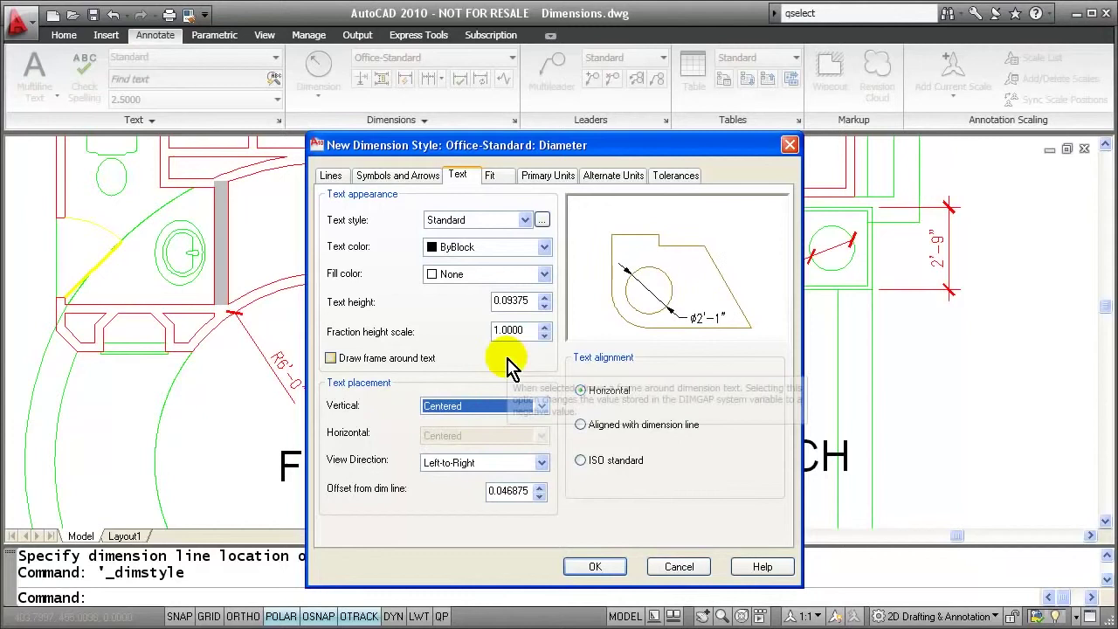
{"action": "left_click", "coordinate": [496, 179]}
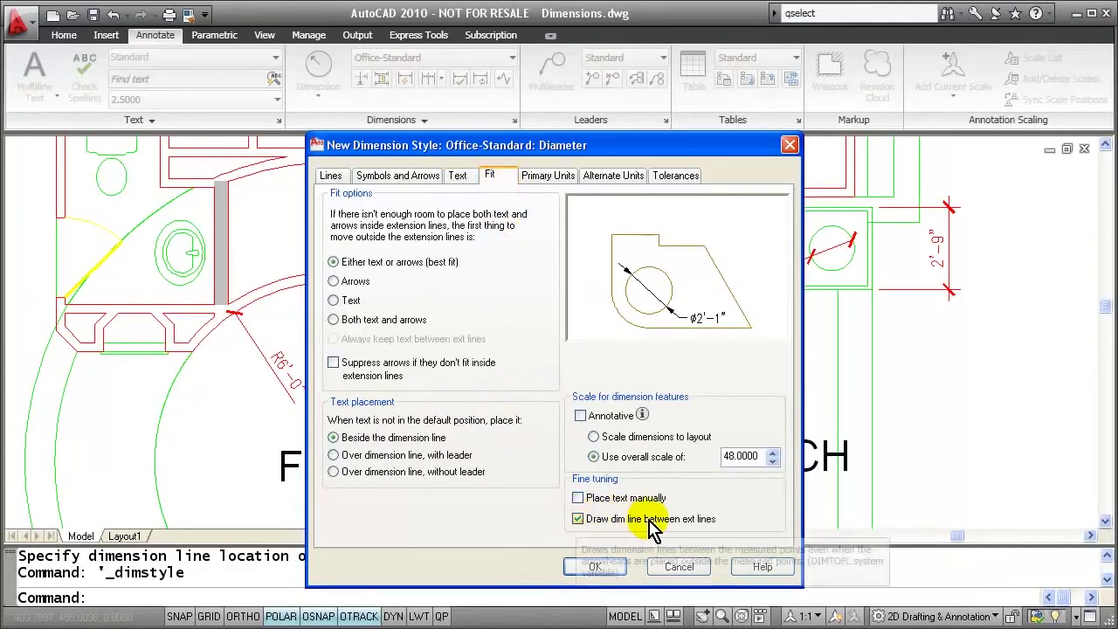
{"action": "left_click", "coordinate": [579, 519]}
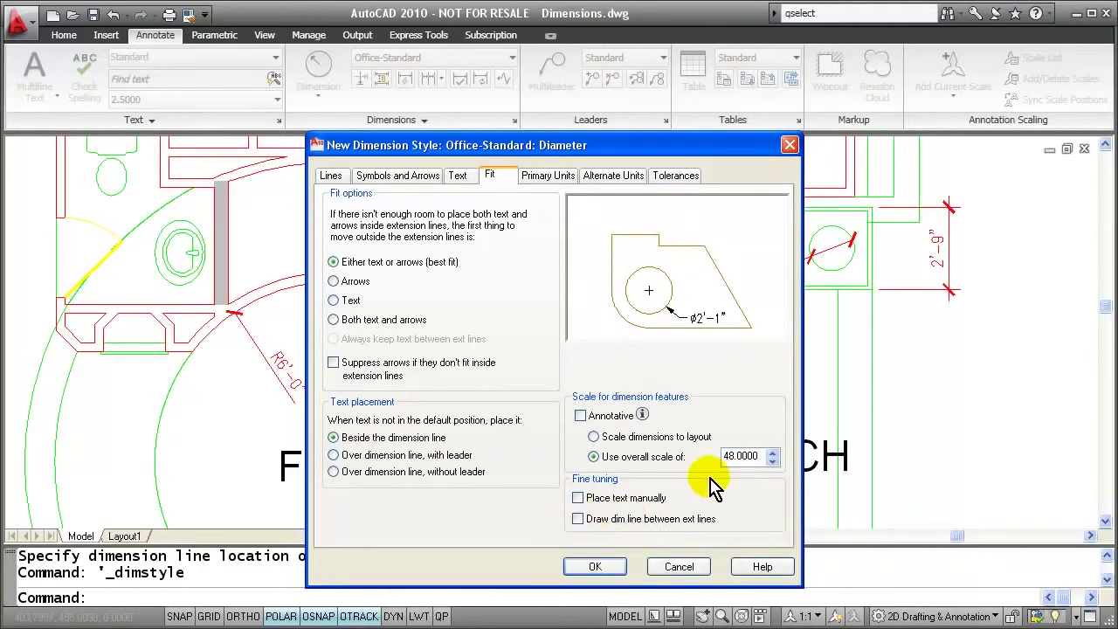
- Save the Diameter style, then drag the ø1'-6" dimension text to a new spot
{"action": "left_click", "coordinate": [597, 567]}
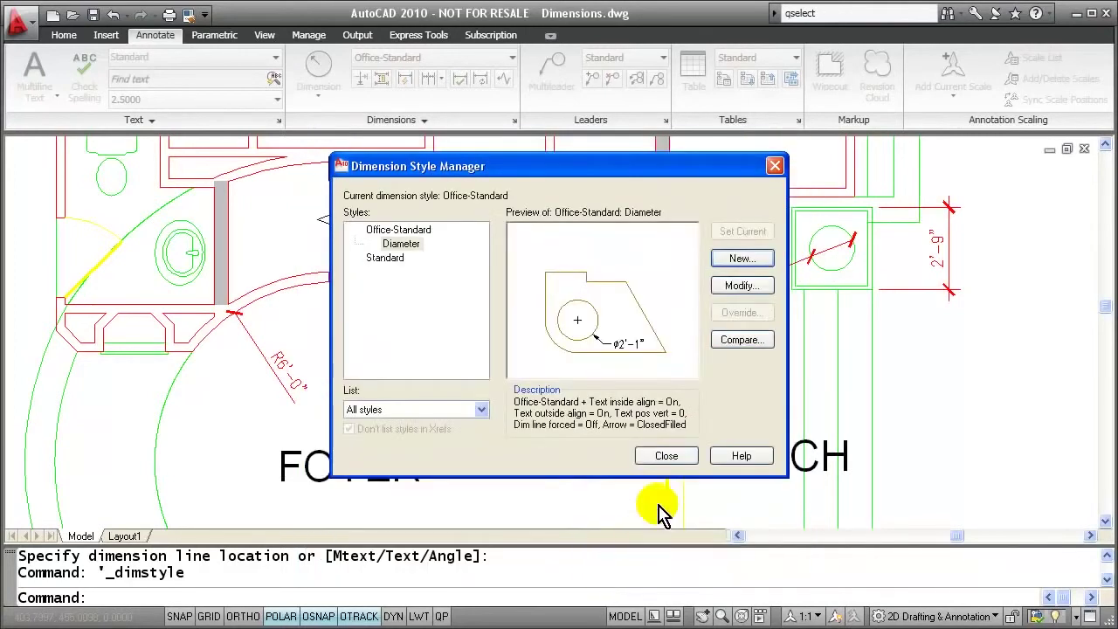
{"action": "left_click", "coordinate": [678, 462]}
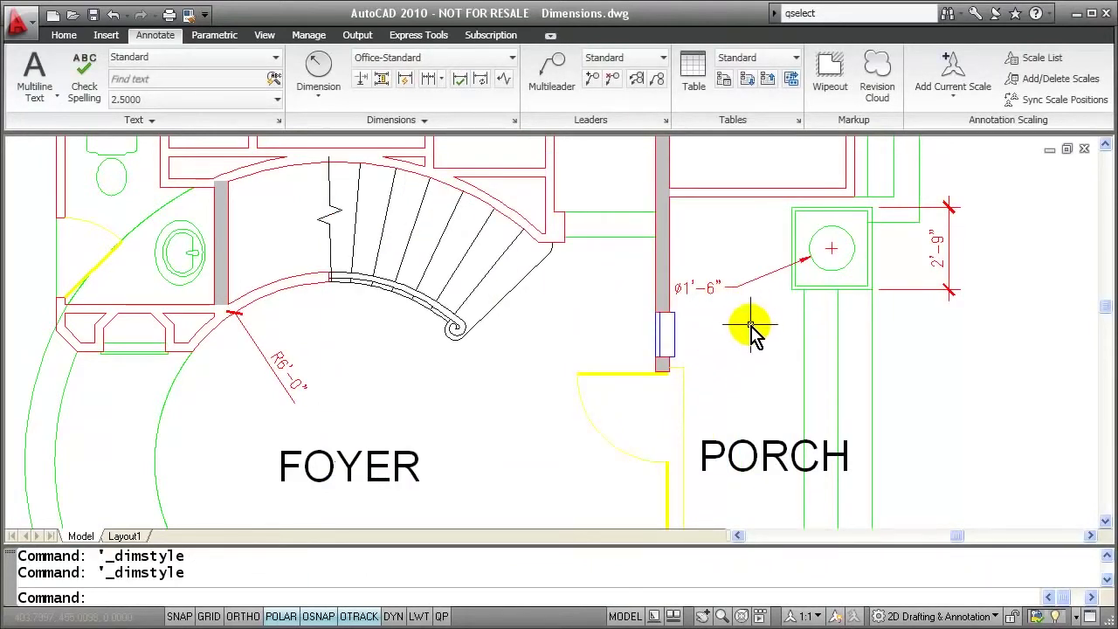
{"action": "left_click", "coordinate": [715, 295]}
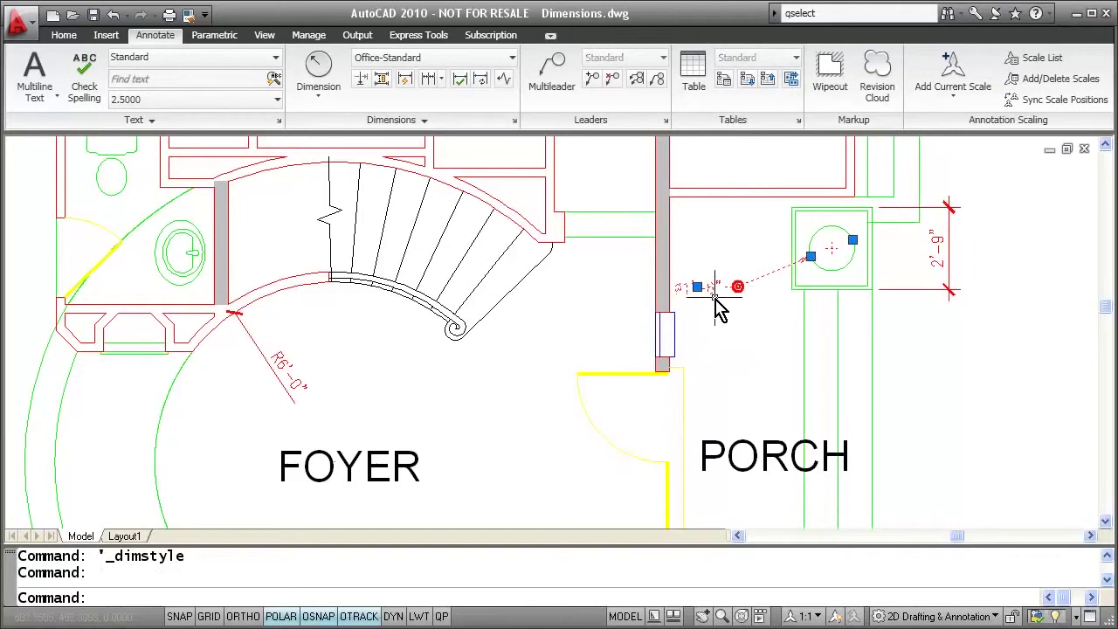
{"action": "left_click", "coordinate": [696, 287]}
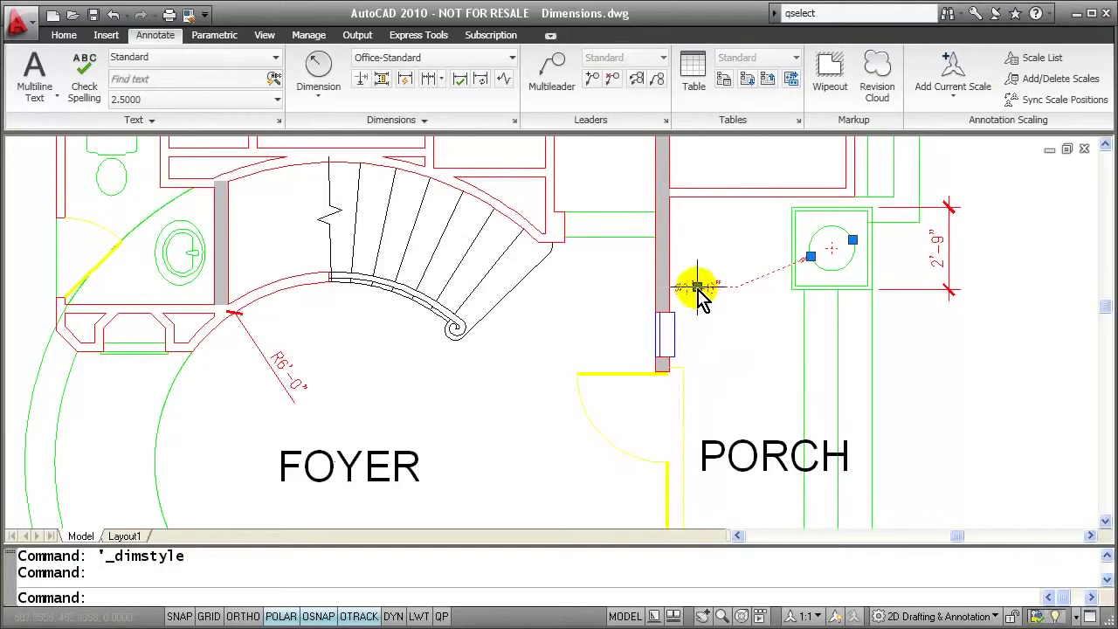
{"action": "left_click", "coordinate": [766, 315]}
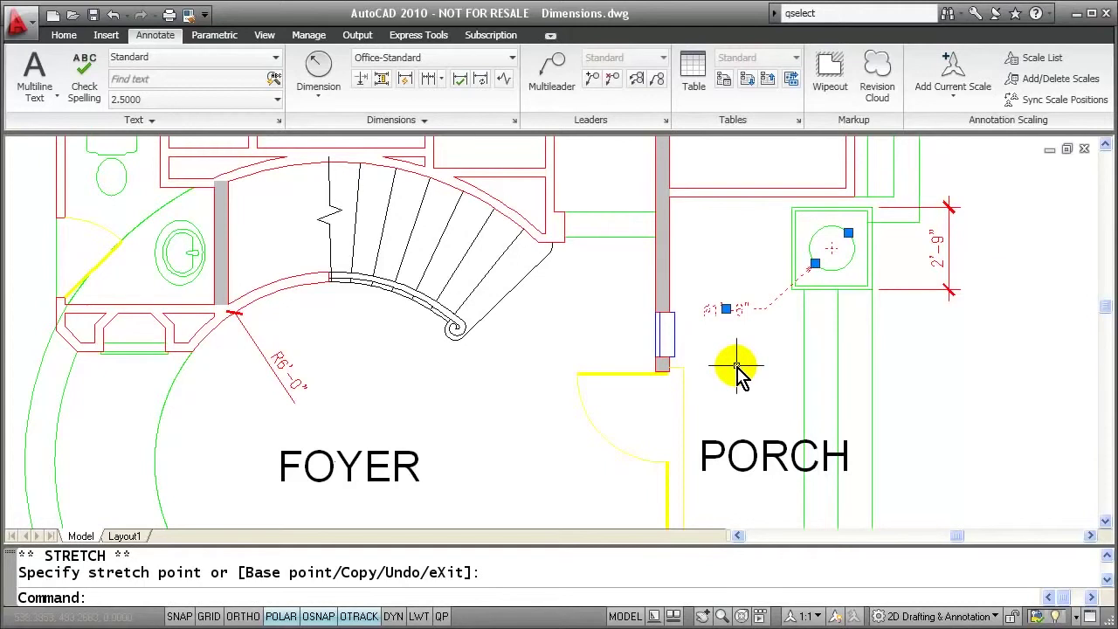
{"action": "key", "text": "Escape"}
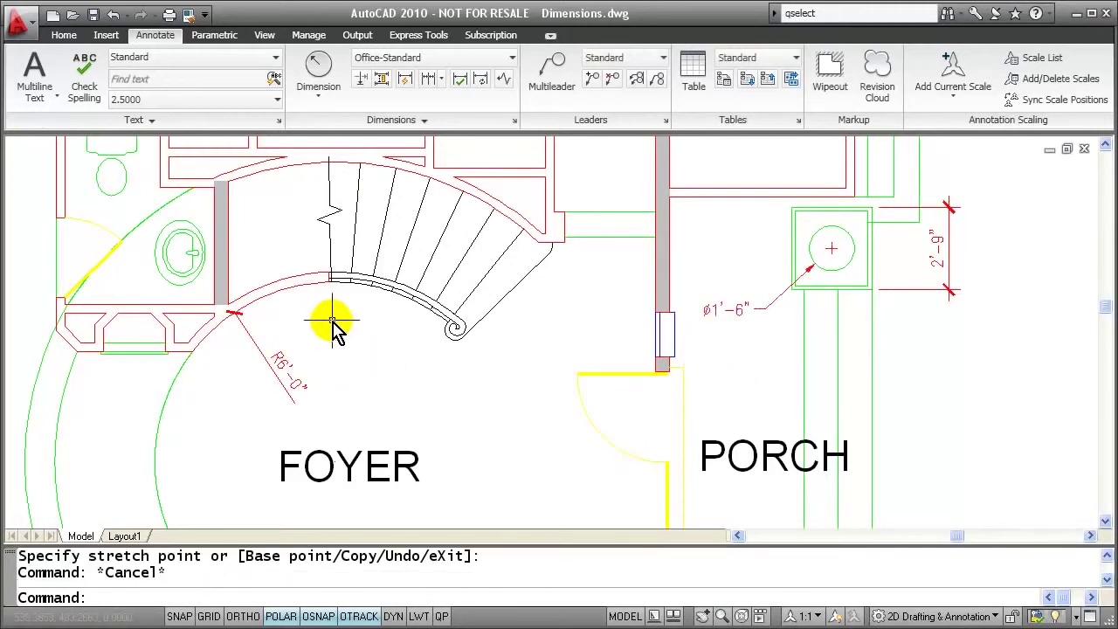
- Start another Office-Standard-based dimension style restricted to radius dimensions
{"action": "left_click", "coordinate": [514, 121]}
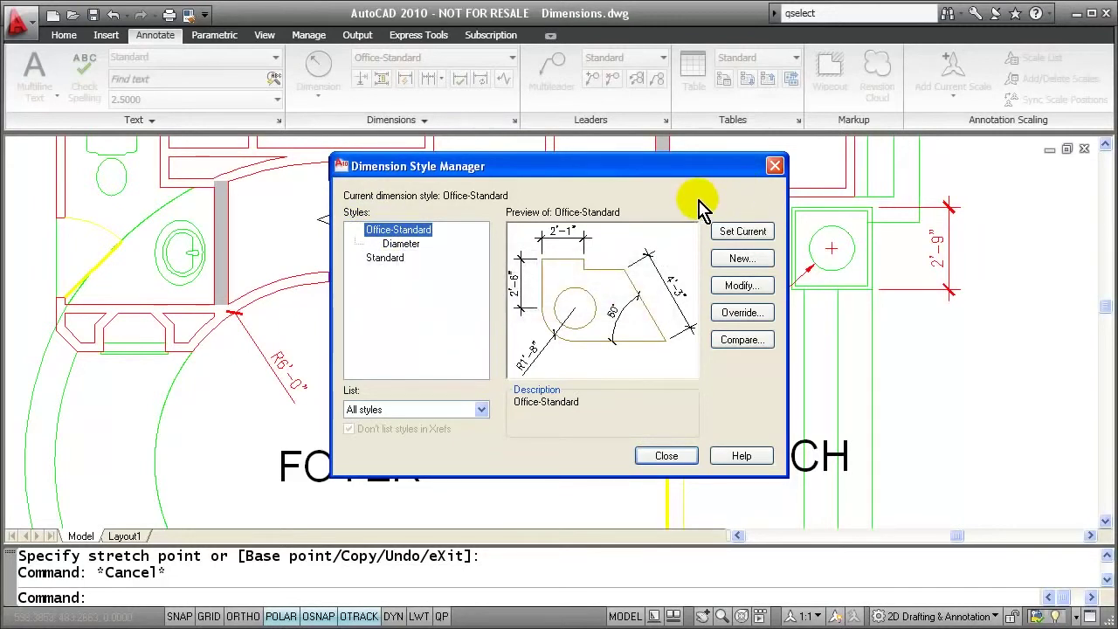
{"action": "left_click", "coordinate": [751, 262]}
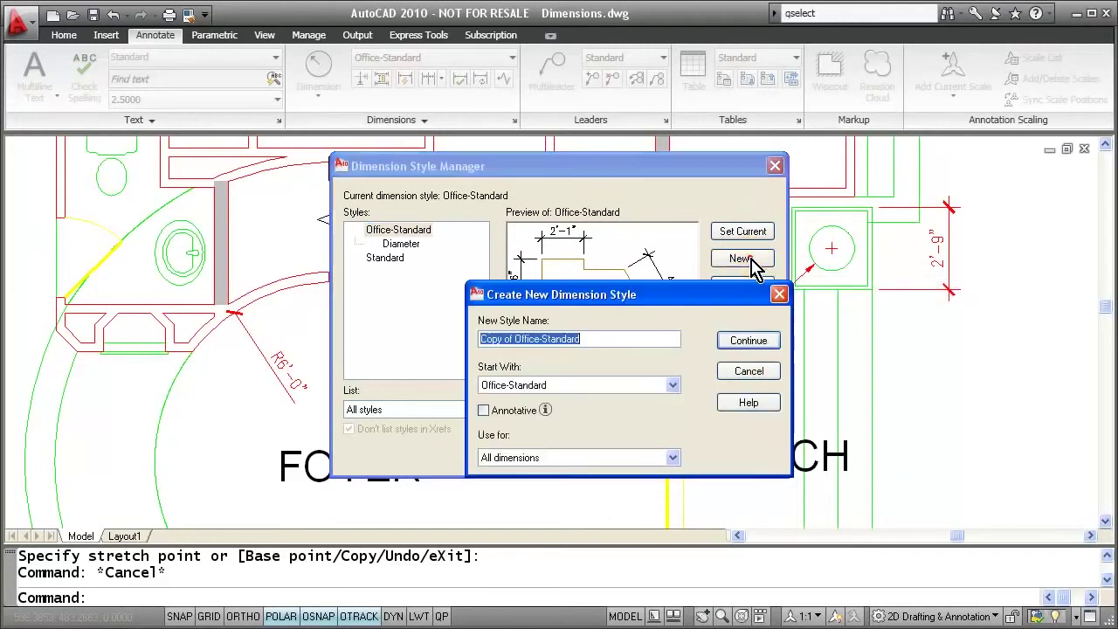
{"action": "left_click", "coordinate": [673, 458]}
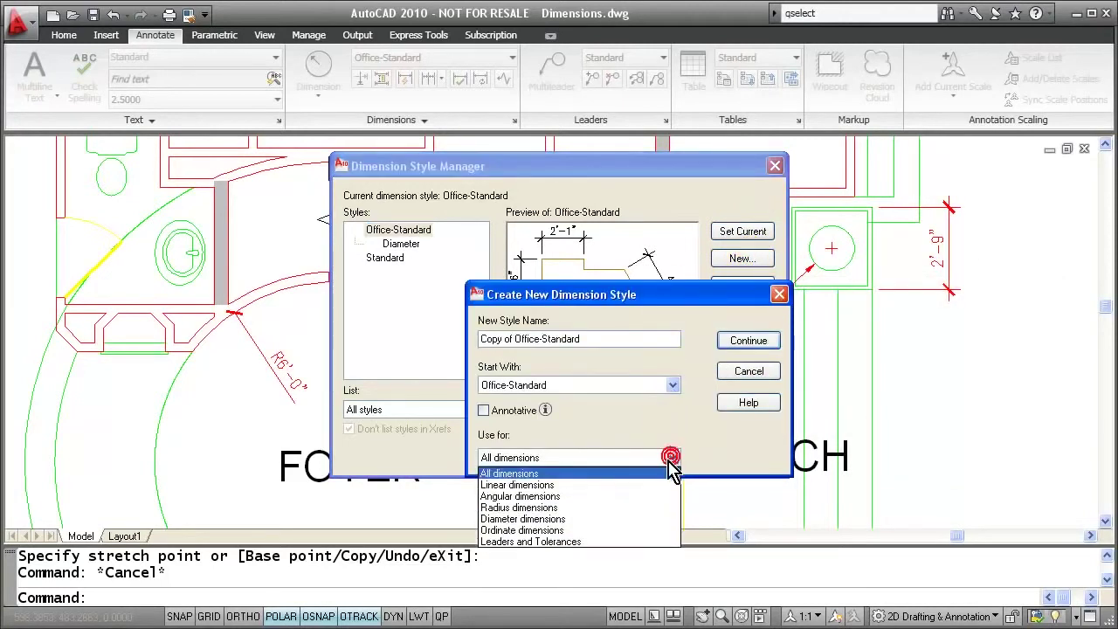
{"action": "left_click", "coordinate": [623, 508]}
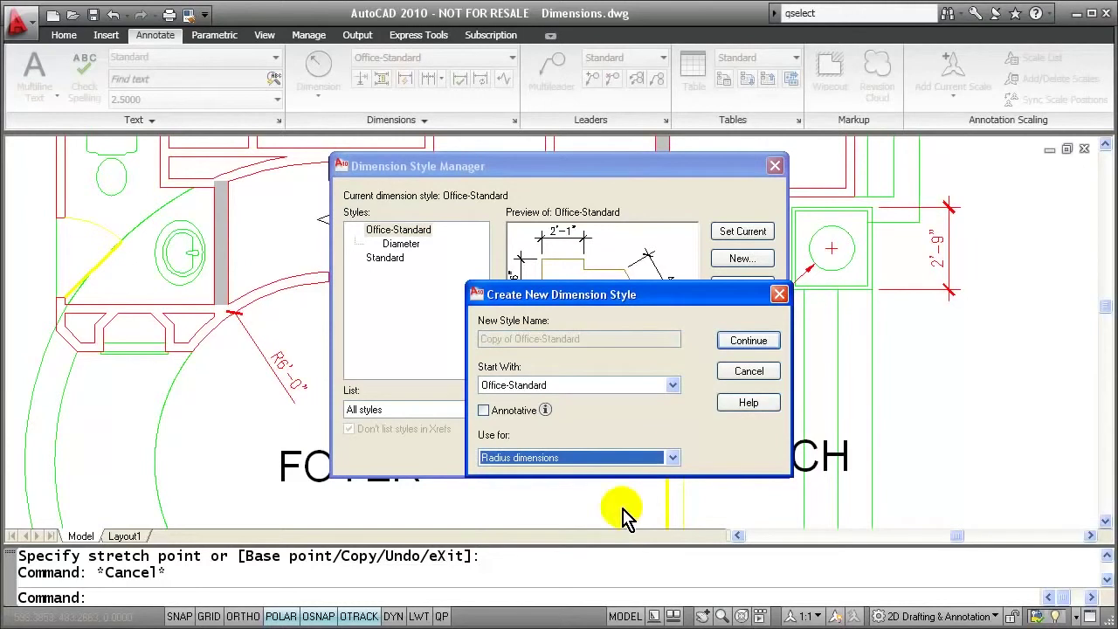
- Set the Radial style's arrowheads to Closed filled and center marks to None
{"action": "left_click", "coordinate": [753, 345]}
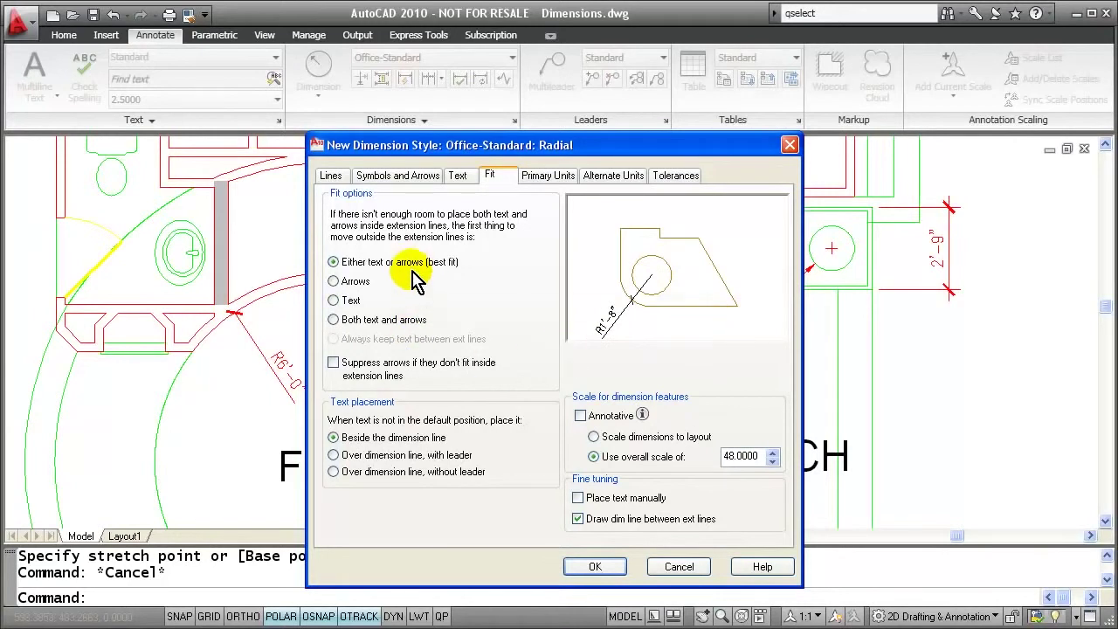
{"action": "left_click", "coordinate": [398, 176]}
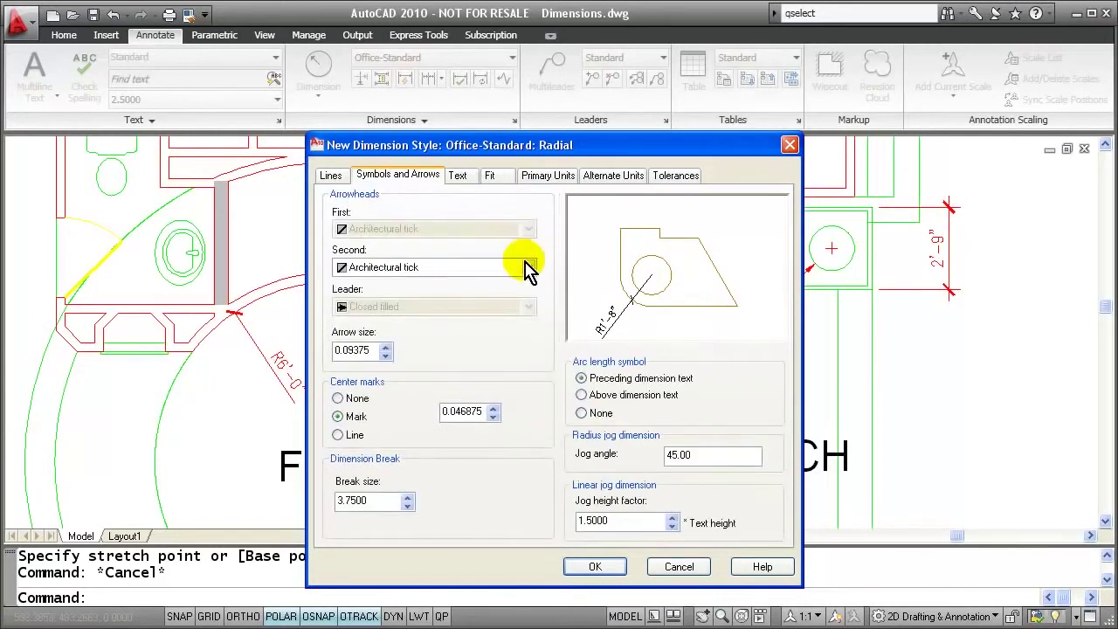
{"action": "left_click", "coordinate": [529, 268]}
{"action": "scroll", "coordinate": [425, 324], "scroll_direction": "up", "scroll_amount": 2}
{"action": "left_click", "coordinate": [422, 282]}
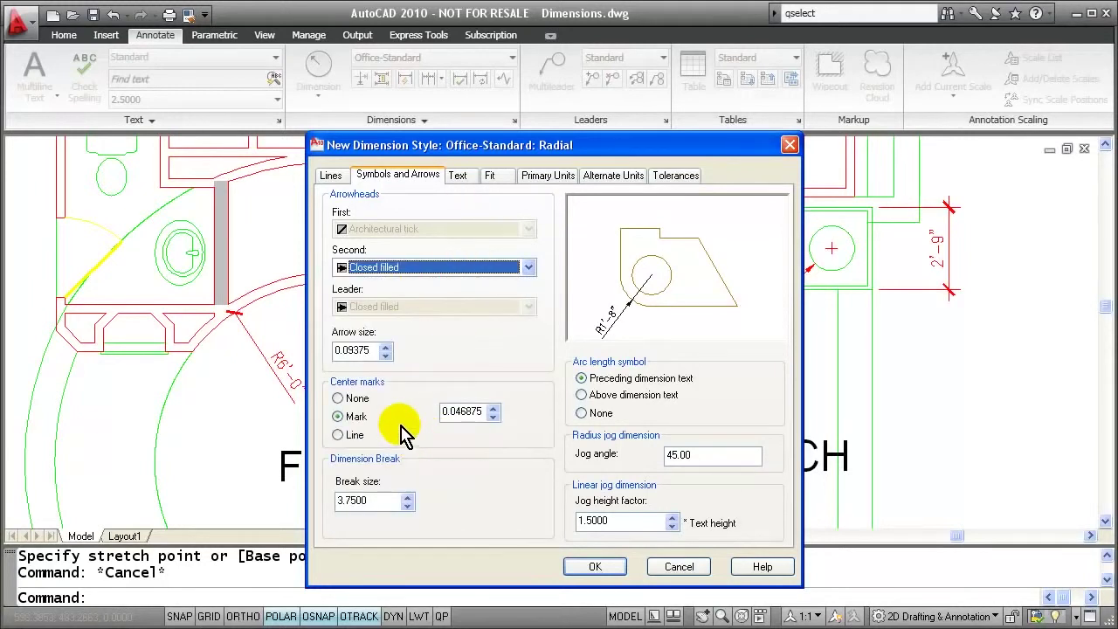
{"action": "left_click", "coordinate": [338, 399]}
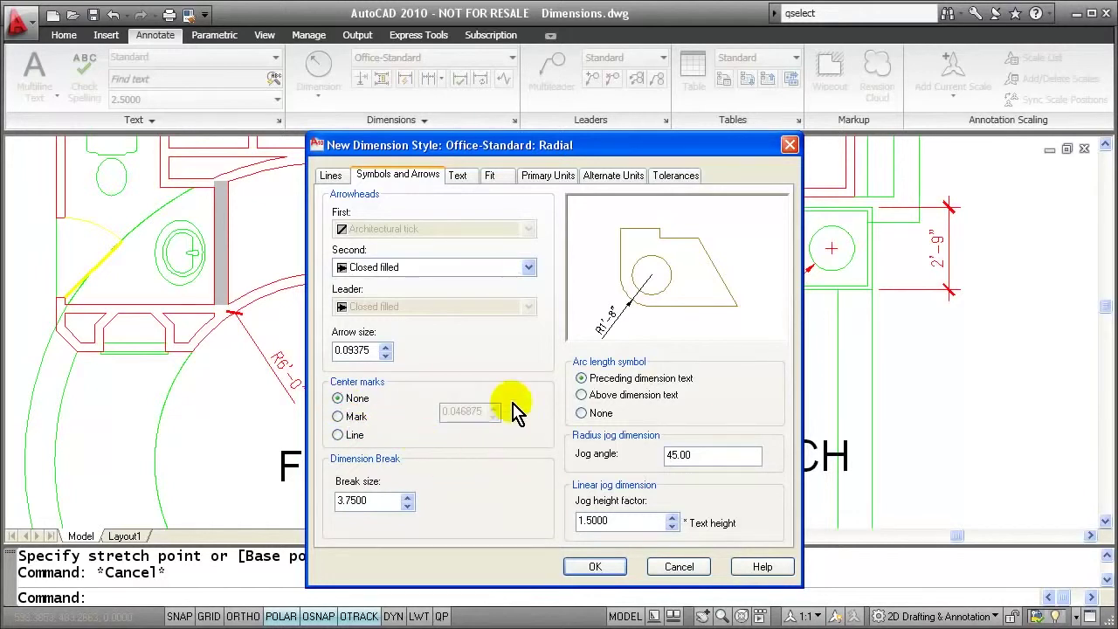
- Make Radial text horizontal and vertically centred, without a forced dimension line between extension lines
{"action": "left_click", "coordinate": [460, 176]}
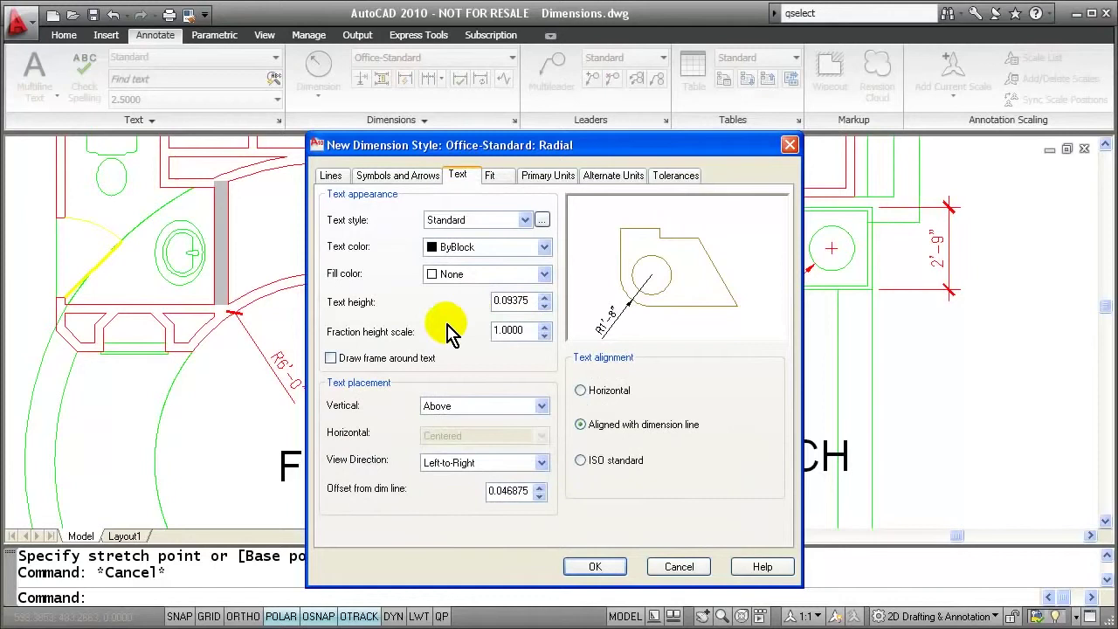
{"action": "left_click", "coordinate": [580, 390]}
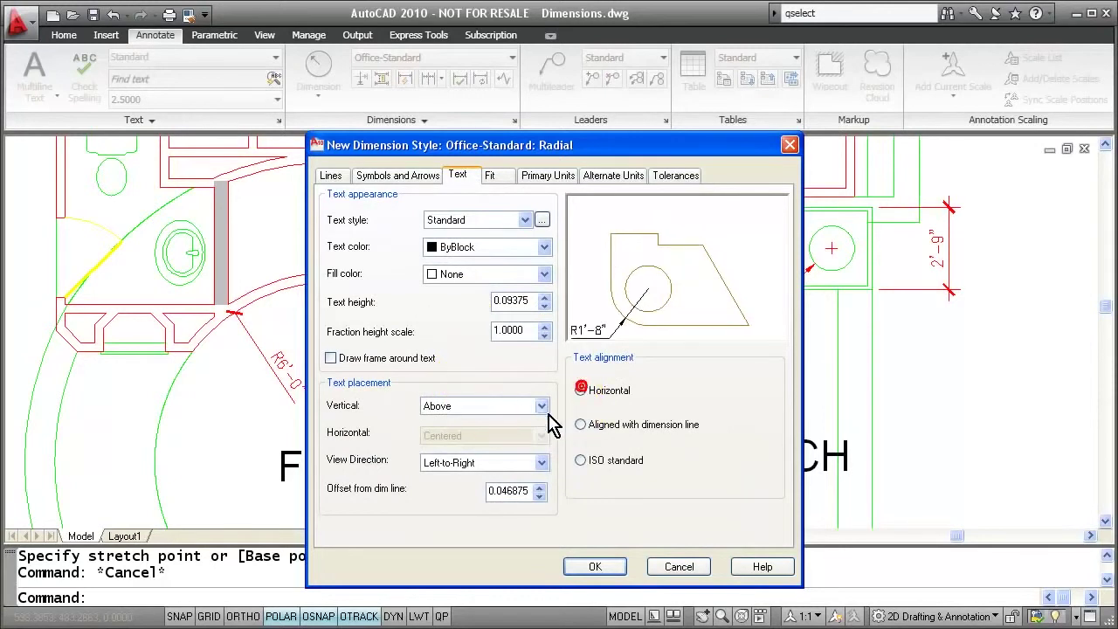
{"action": "left_click", "coordinate": [543, 407]}
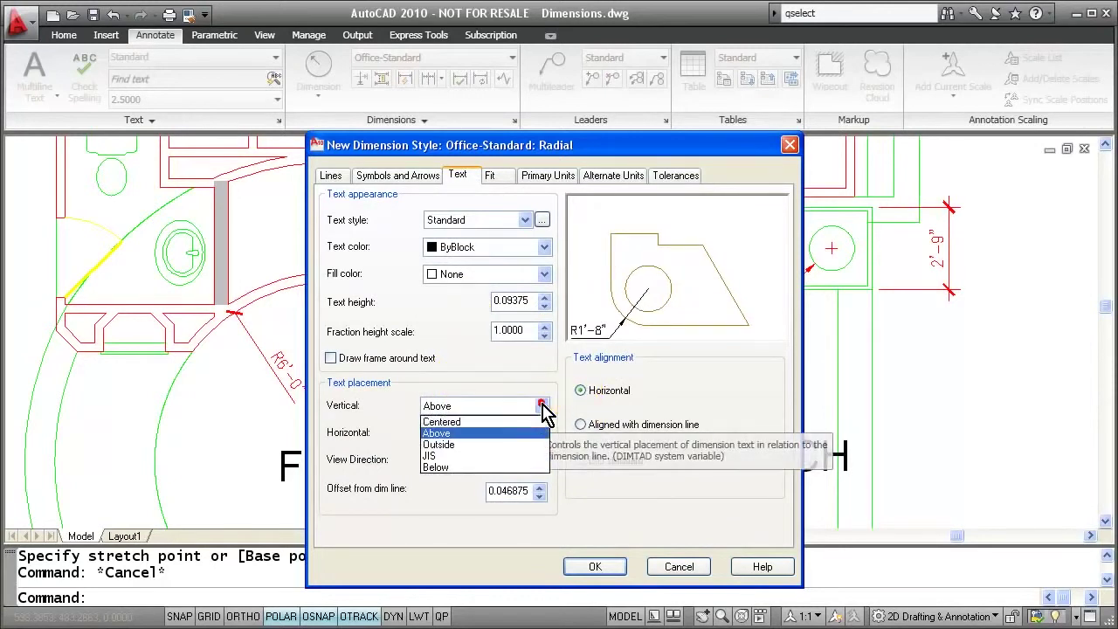
{"action": "left_click", "coordinate": [487, 423]}
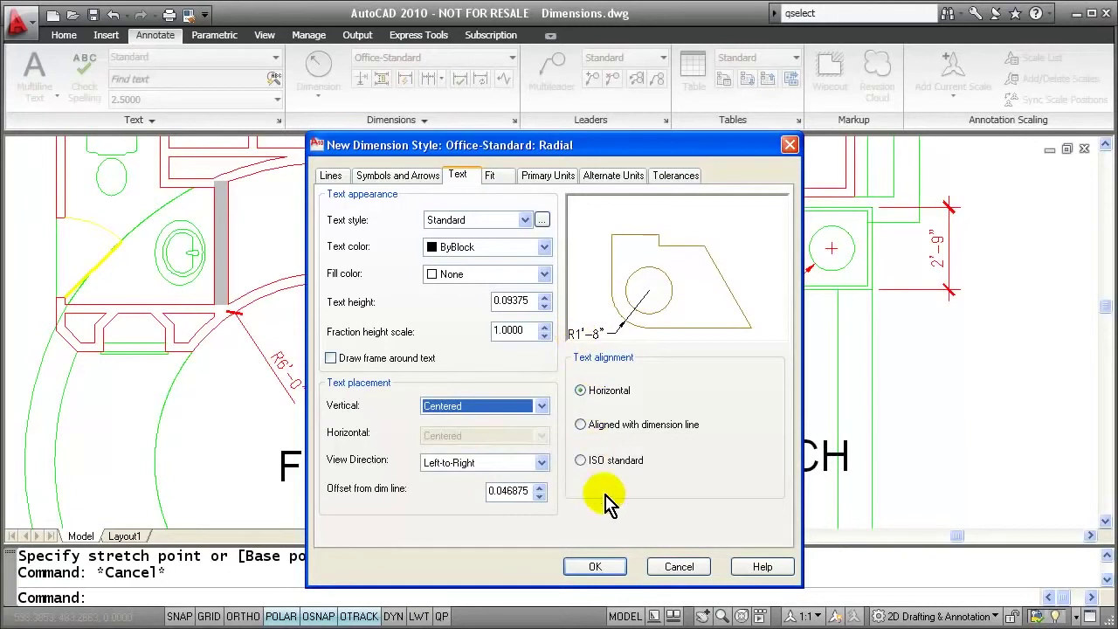
{"action": "left_click", "coordinate": [490, 175]}
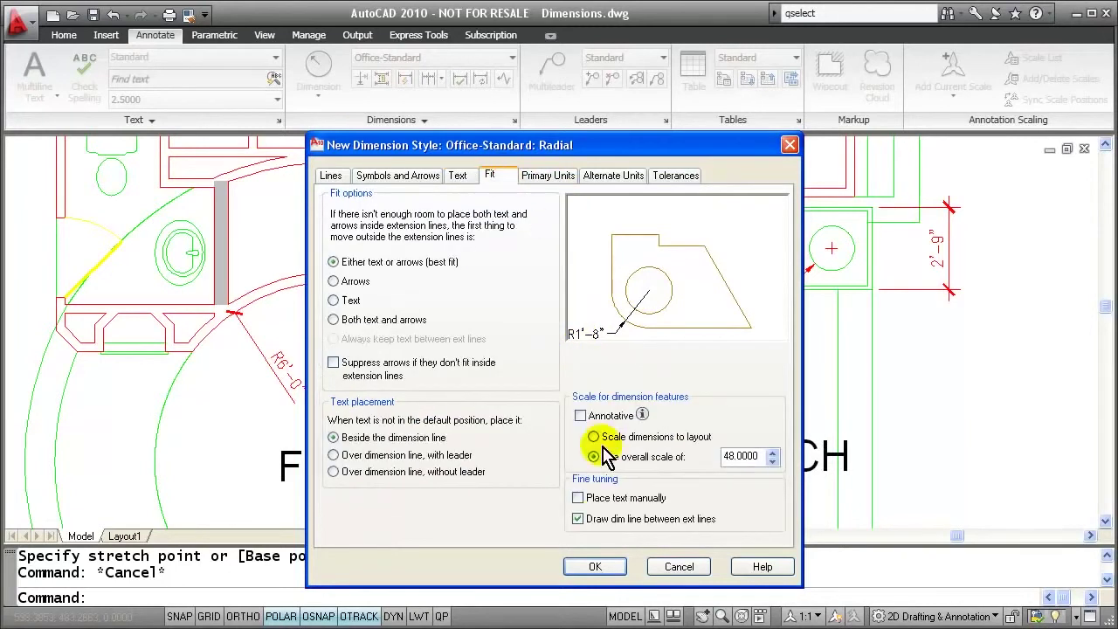
{"action": "left_click", "coordinate": [578, 520]}
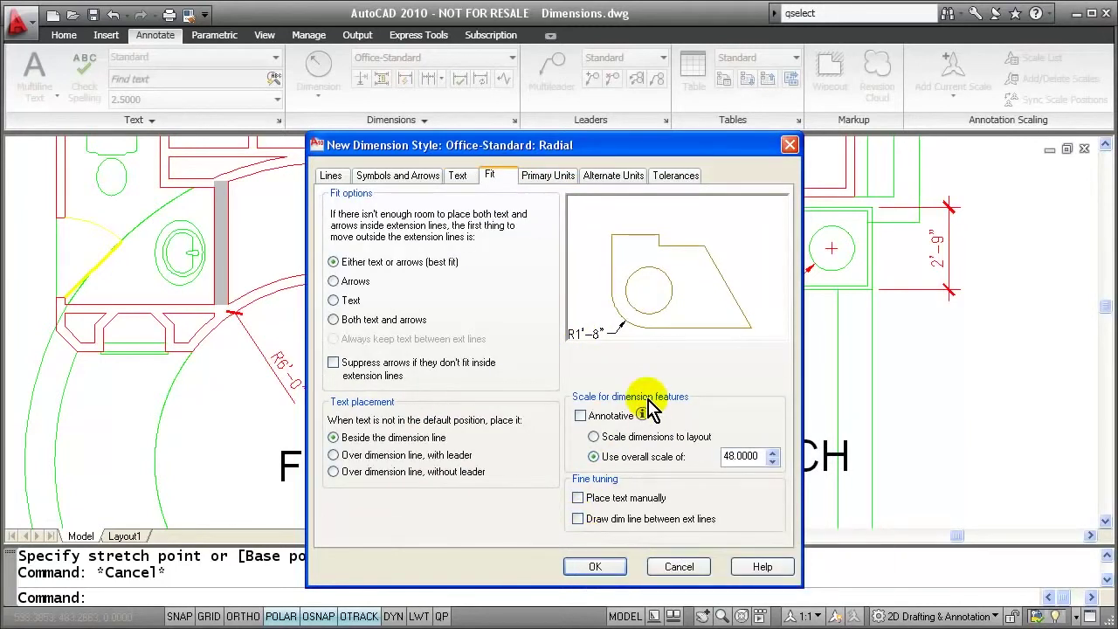
- Save the Radial style and close the Dimension Style Manager
{"action": "left_click", "coordinate": [609, 569]}
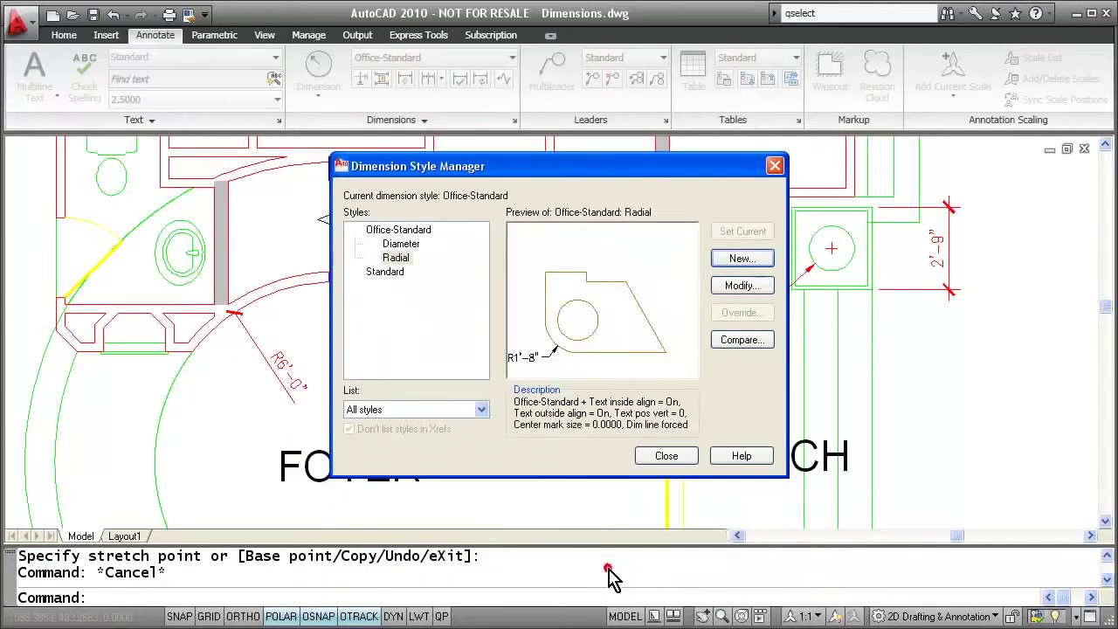
{"action": "left_click", "coordinate": [666, 456]}
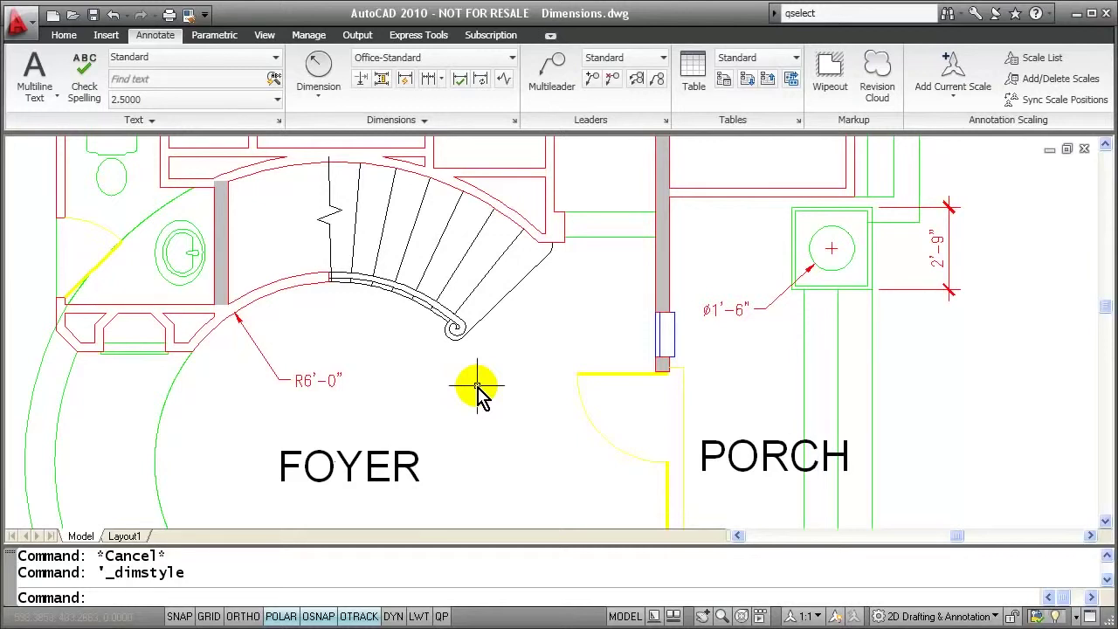
- Begin modifying the Office-Standard dimension style's text settings
{"action": "left_click", "coordinate": [515, 121]}
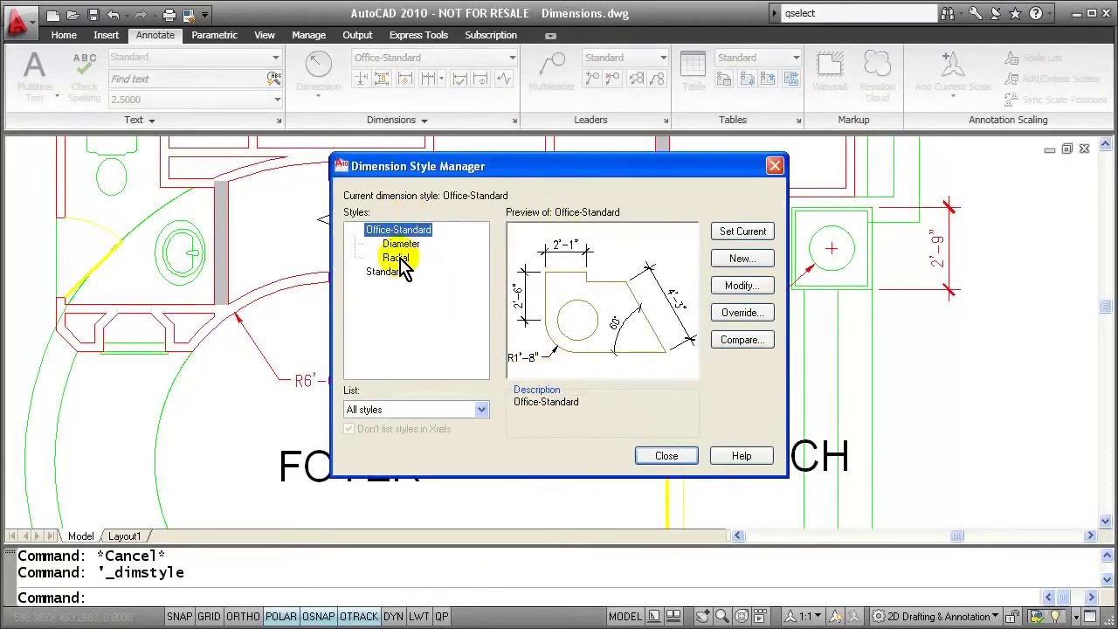
{"action": "left_click", "coordinate": [402, 229]}
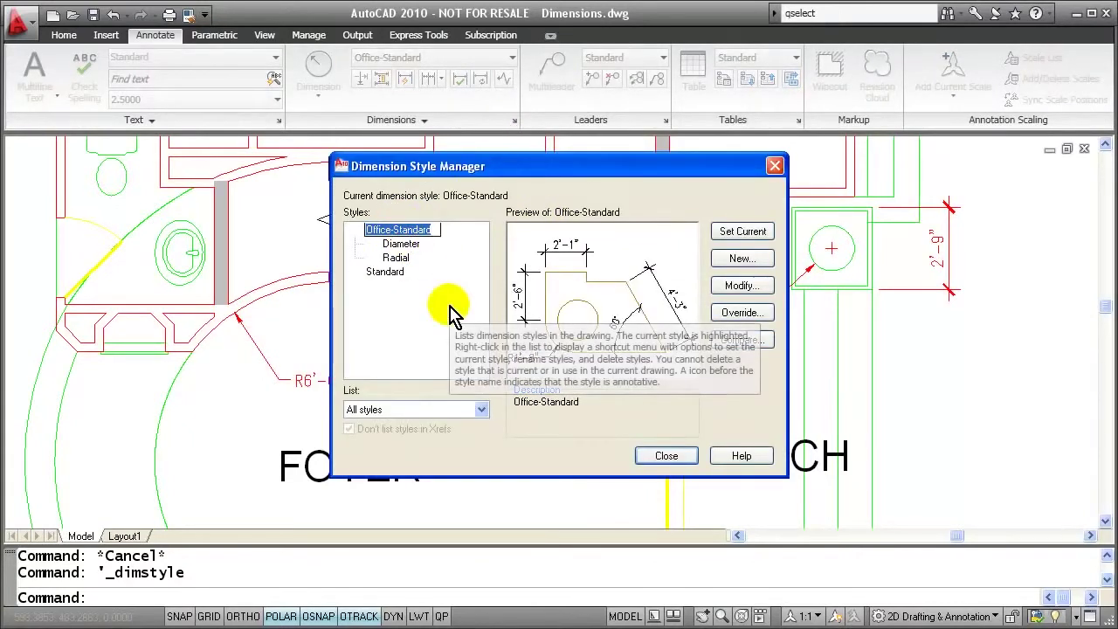
{"action": "left_click", "coordinate": [740, 288]}
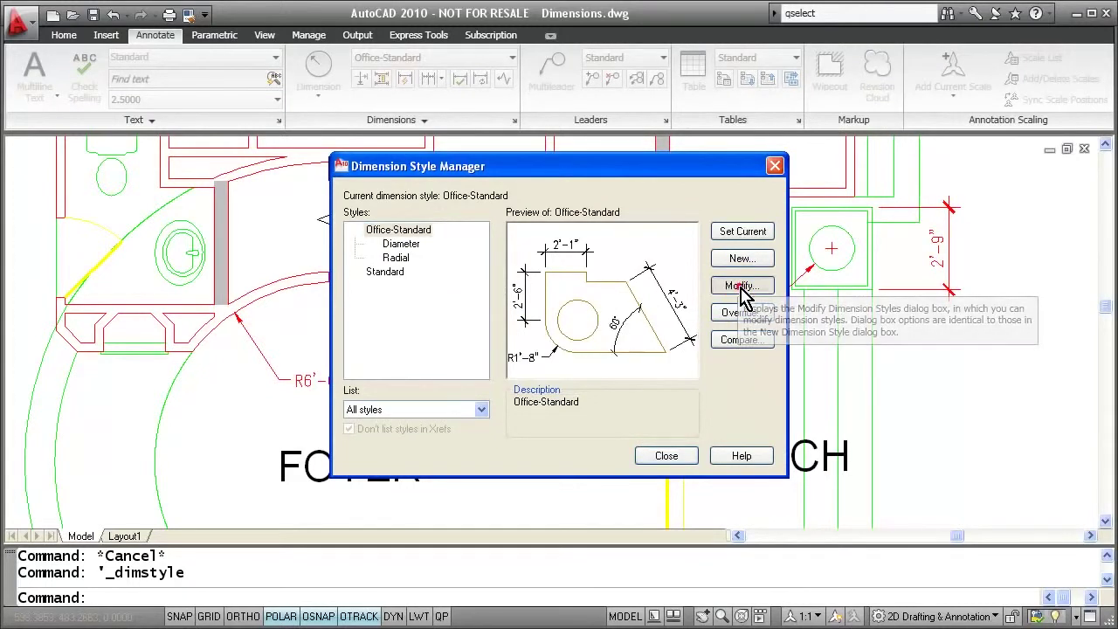
{"action": "left_click", "coordinate": [559, 208]}
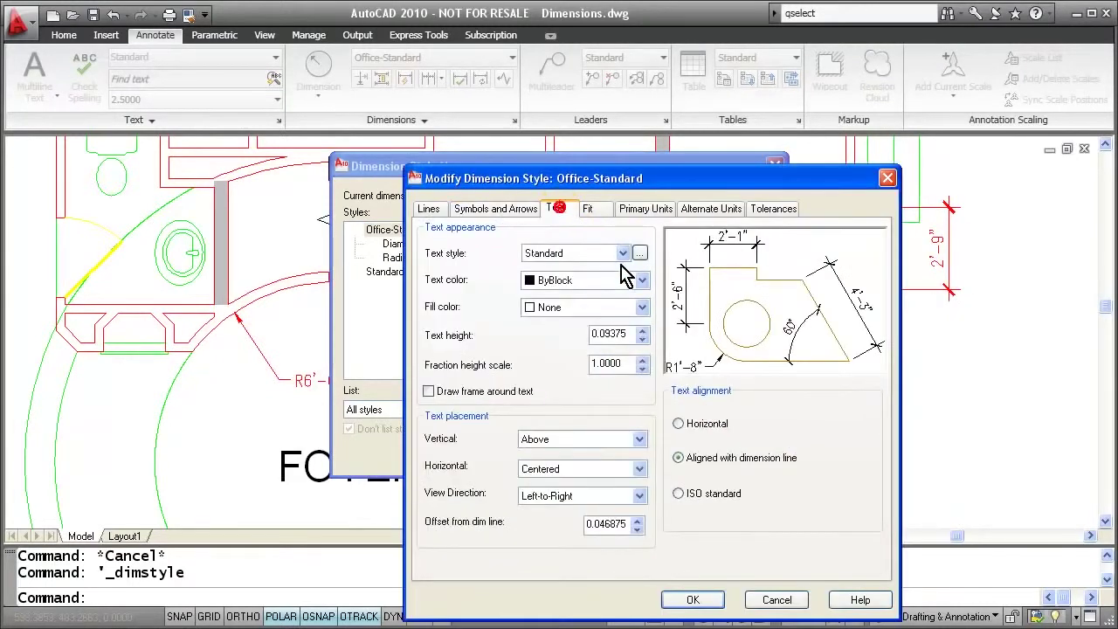
- Set the dimension text style to the CityBlueprint font with width factor 1 and apply it
{"action": "left_click", "coordinate": [640, 253]}
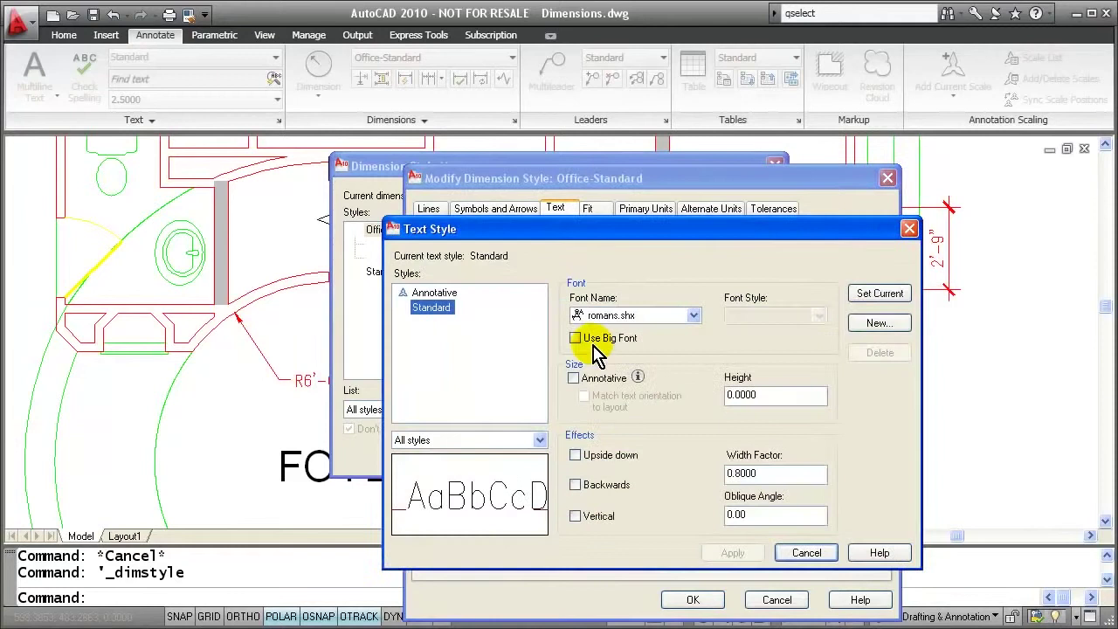
{"action": "left_click", "coordinate": [695, 316]}
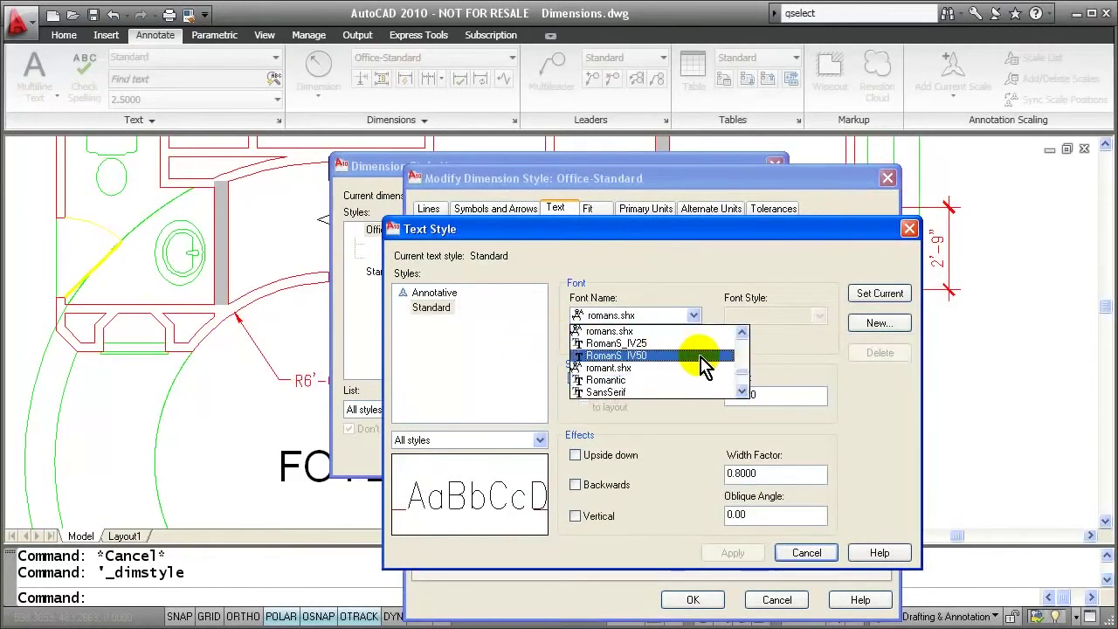
{"action": "key", "text": "c"}
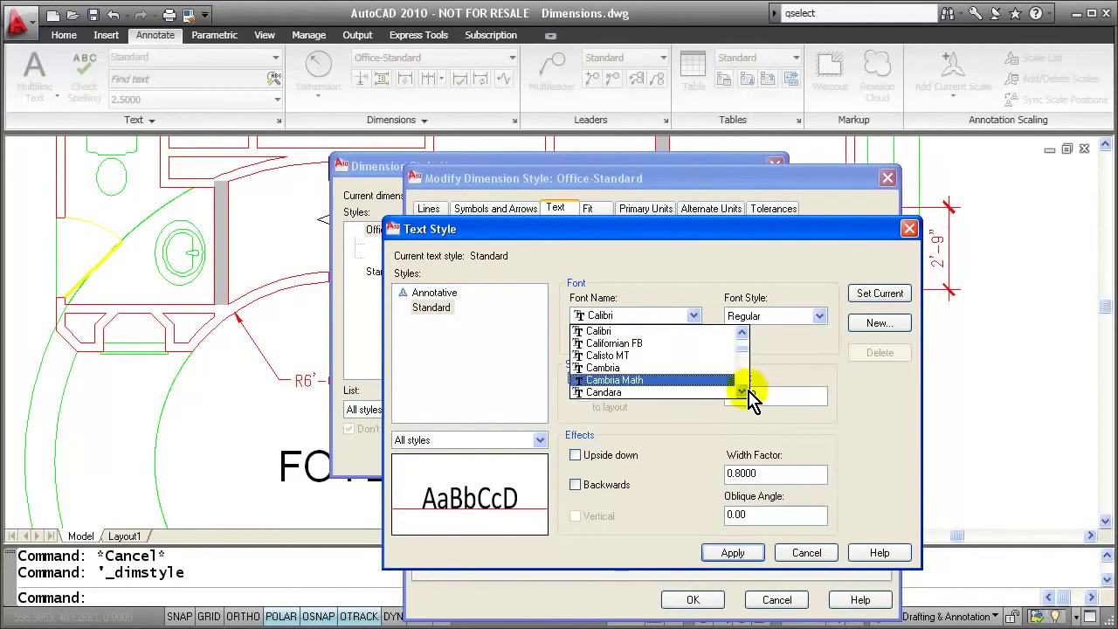
{"action": "left_click", "coordinate": [741, 391]}
{"action": "left_click", "coordinate": [740, 391]}
{"action": "left_click", "coordinate": [741, 391]}
{"action": "left_click", "coordinate": [740, 391]}
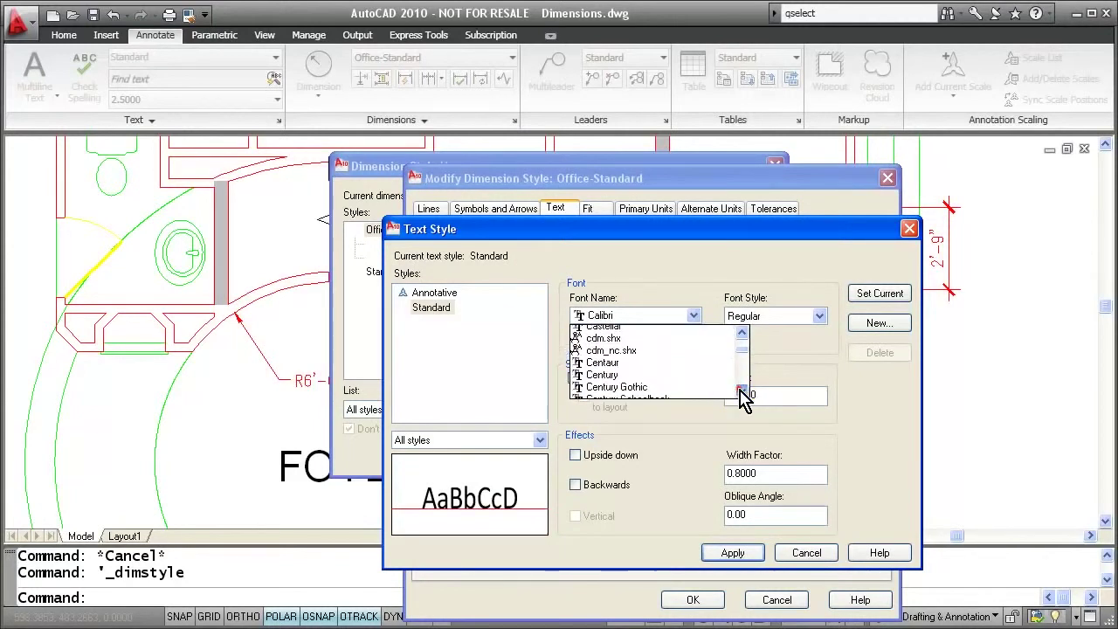
{"action": "left_click", "coordinate": [741, 391]}
{"action": "left_click", "coordinate": [741, 391]}
{"action": "left_click", "coordinate": [740, 391]}
{"action": "left_click", "coordinate": [740, 392]}
{"action": "left_click", "coordinate": [664, 356]}
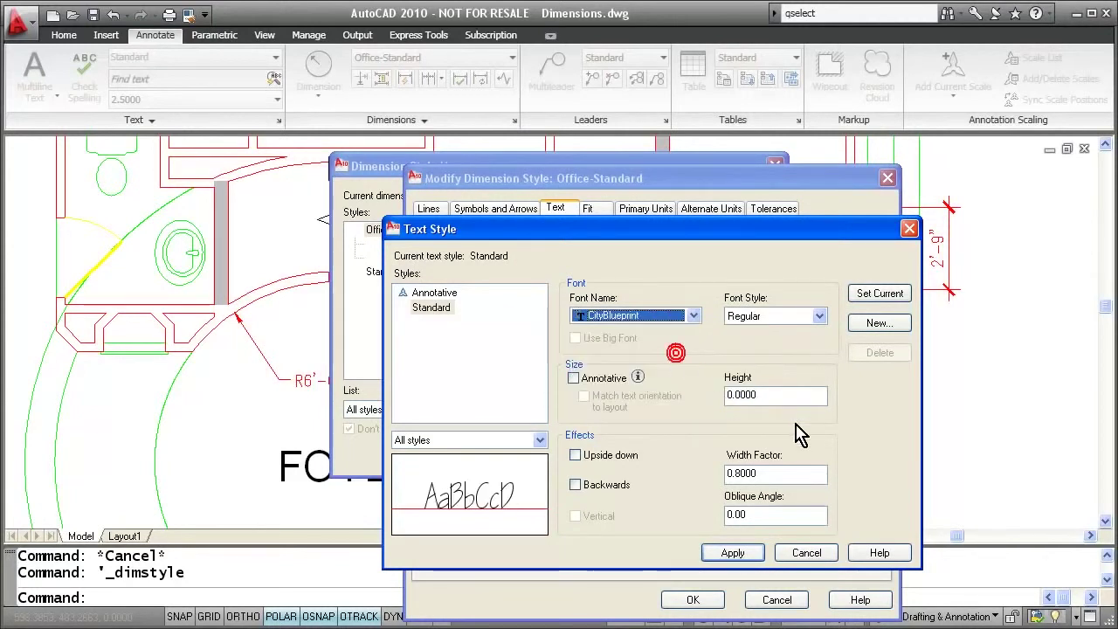
{"action": "left_click", "coordinate": [788, 480]}
{"action": "double_click", "coordinate": [781, 477]}
{"action": "type", "text": "1"}
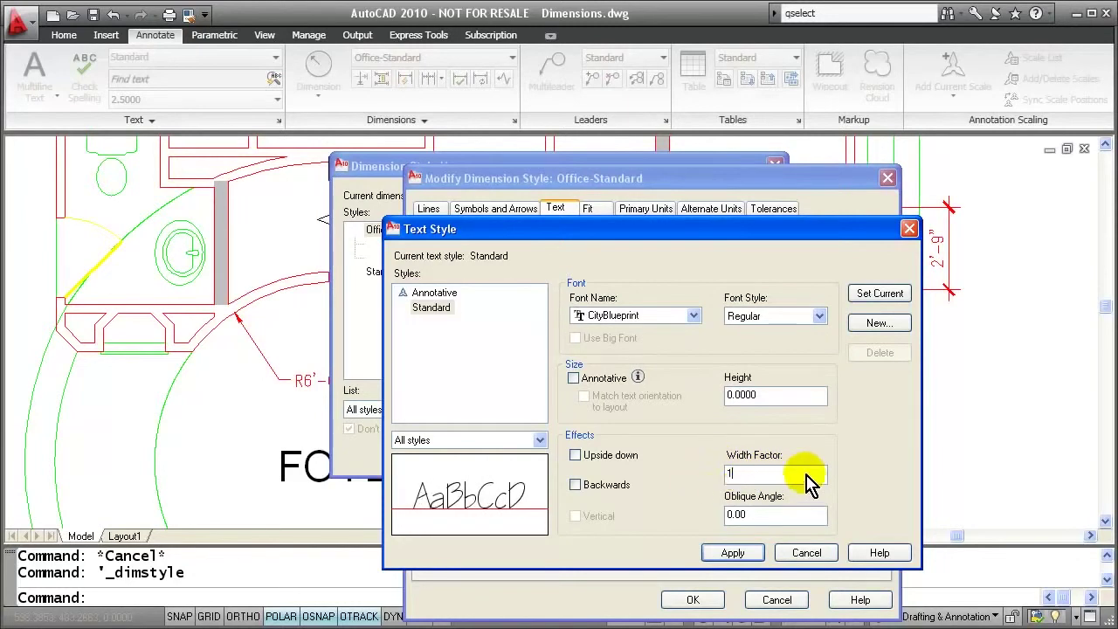
{"action": "left_click", "coordinate": [745, 562]}
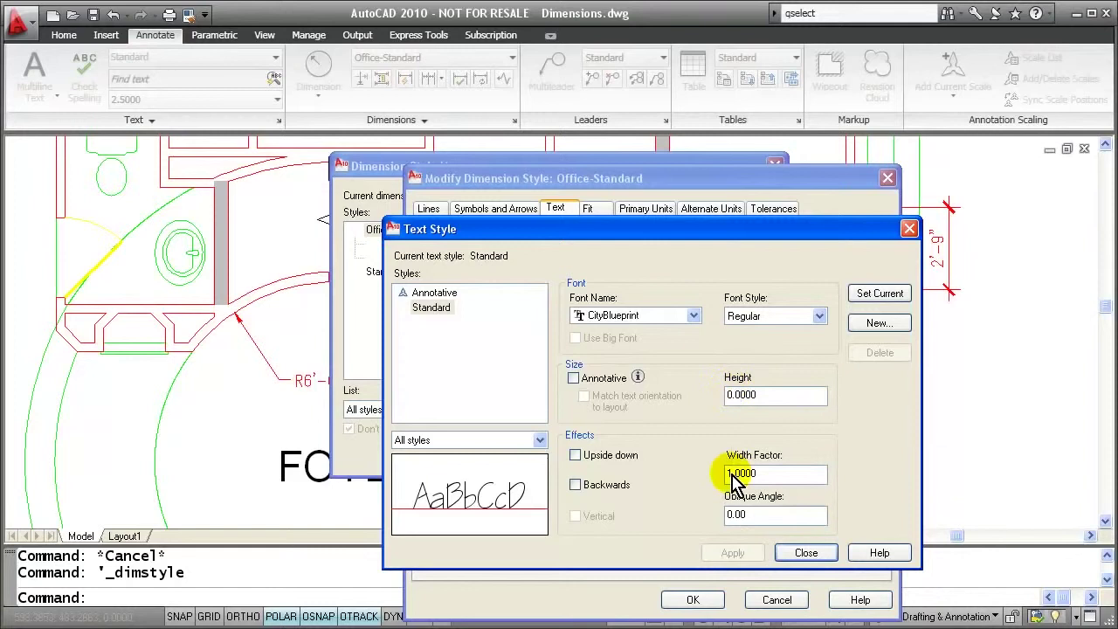
{"action": "left_click", "coordinate": [805, 553]}
- Accept the Office-Standard changes and close the Dimension Style Manager
{"action": "left_click", "coordinate": [695, 601]}
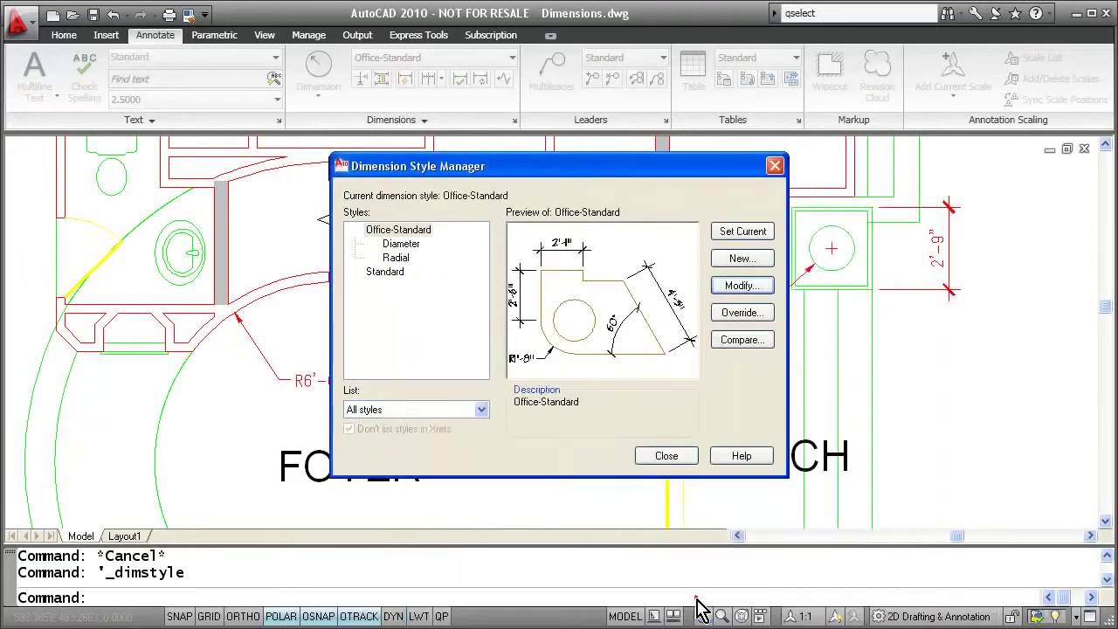
{"action": "left_click", "coordinate": [664, 458]}
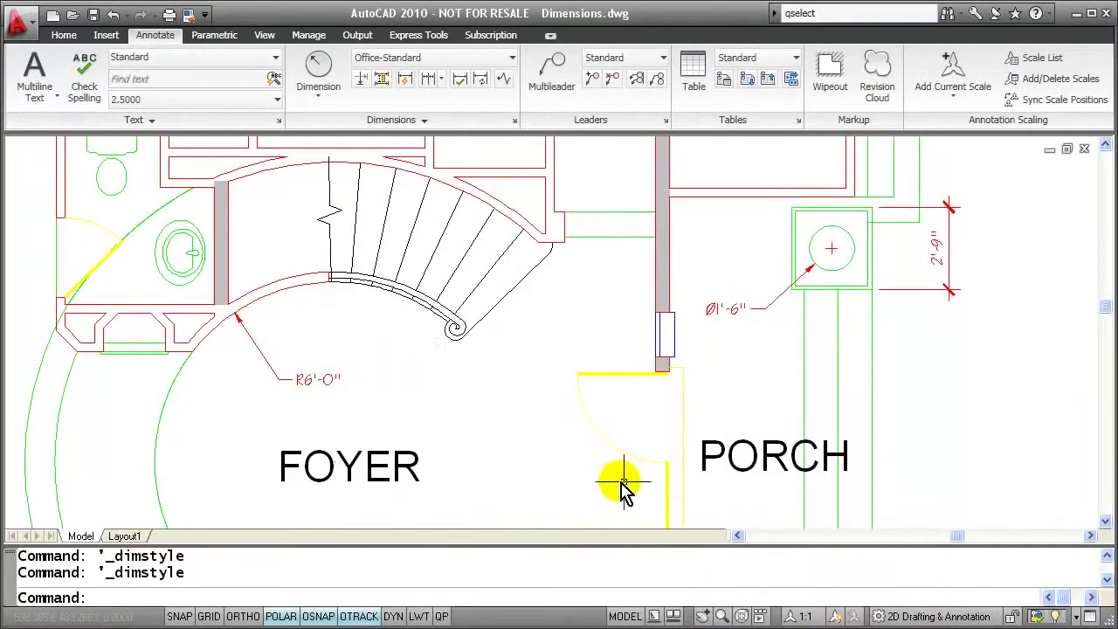